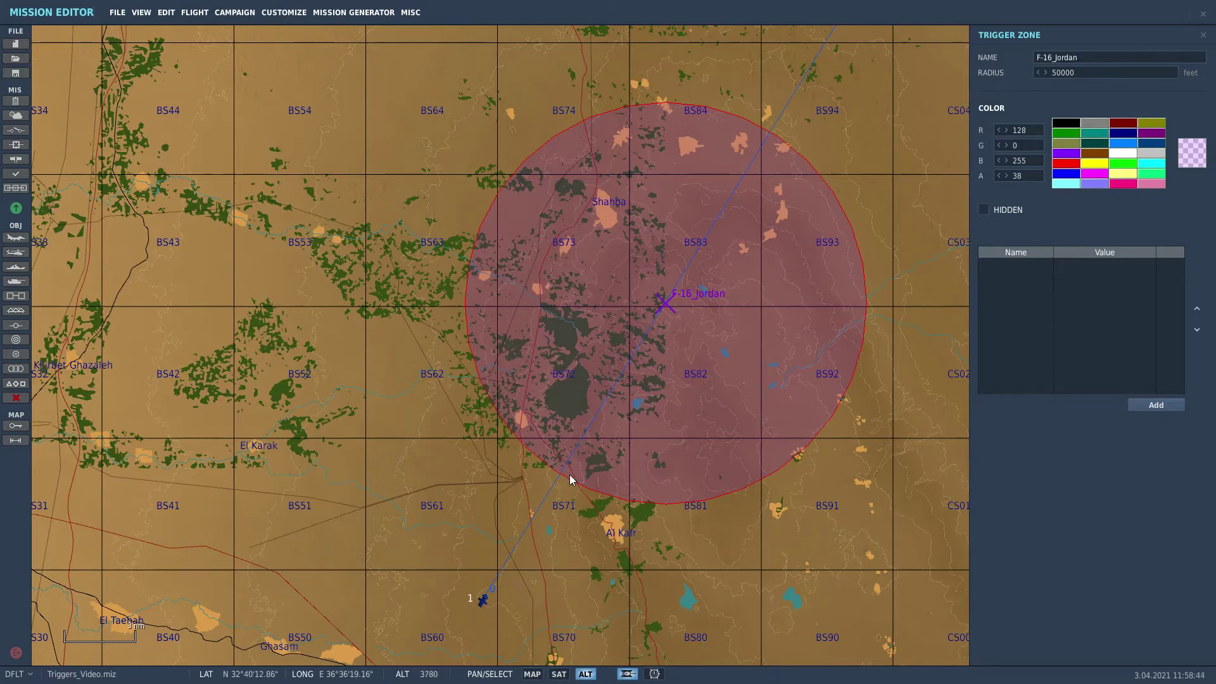
Examine the mission map from the F-16_Jordan trigger zone out to the surrounding aircraft groups and airfields.
scroll(820, 265, down, 2)
scroll(820, 264, down, 3)
right_drag(587, 408, 523, 456)
scroll(523, 456, down, 2)
right_drag(502, 657, 495, 619)
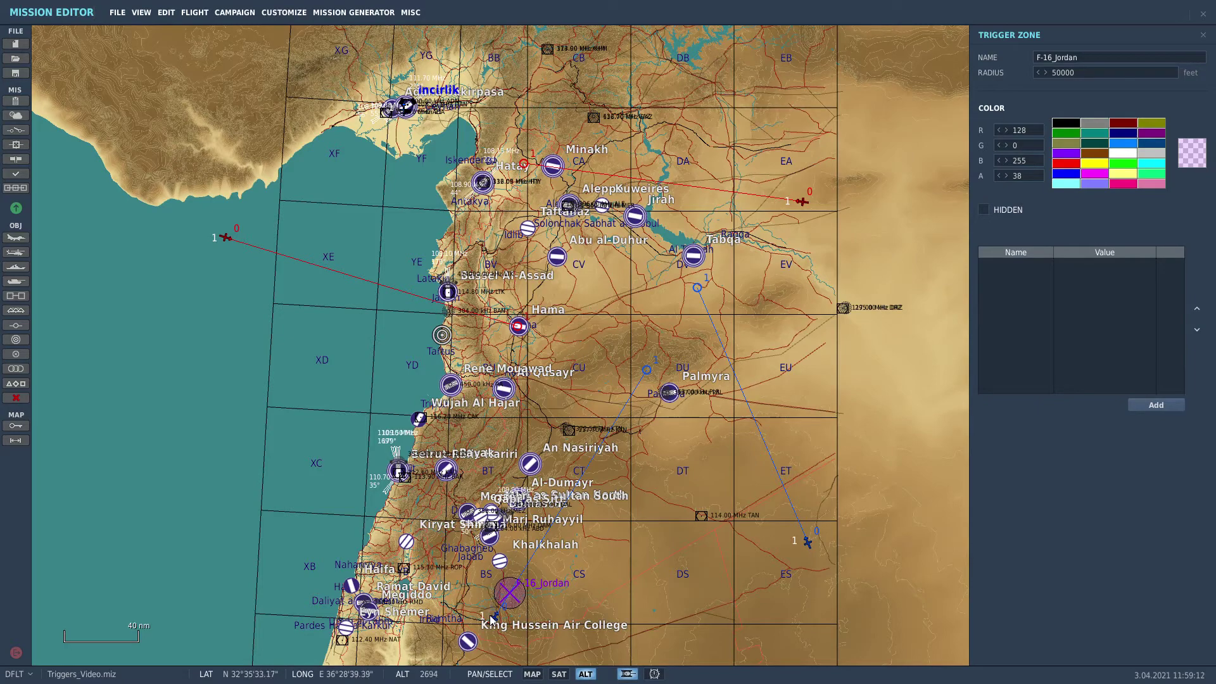
scroll(514, 588, up, 2)
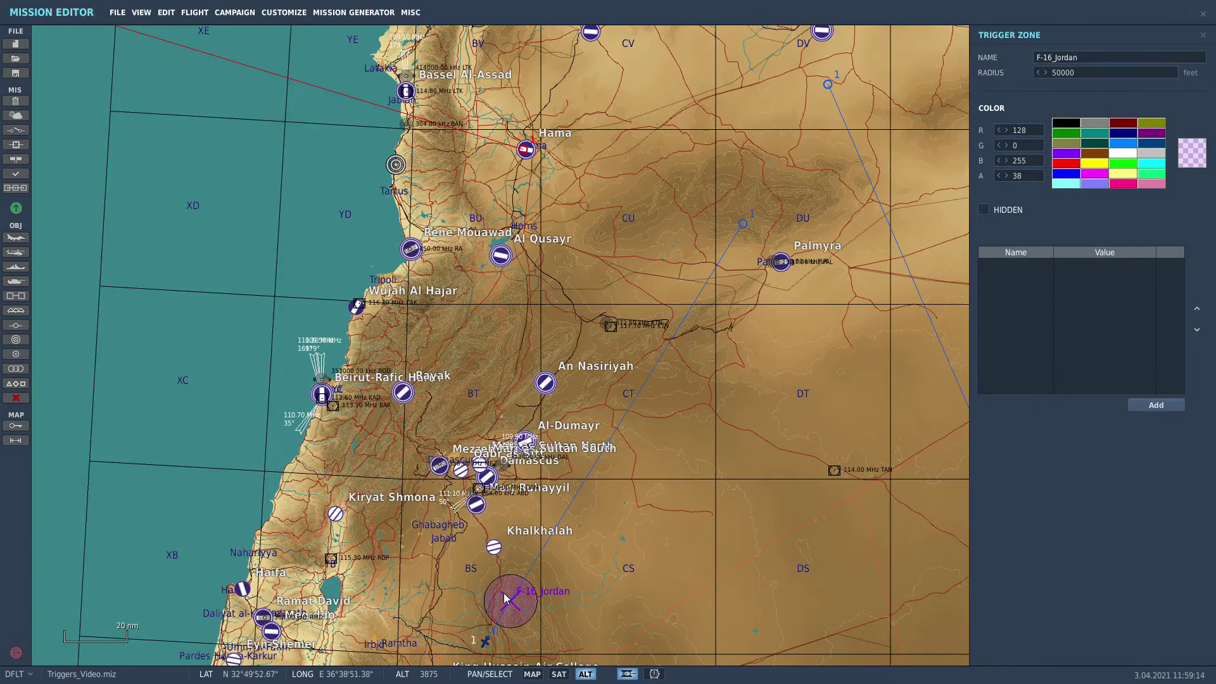
scroll(524, 559, down, 2)
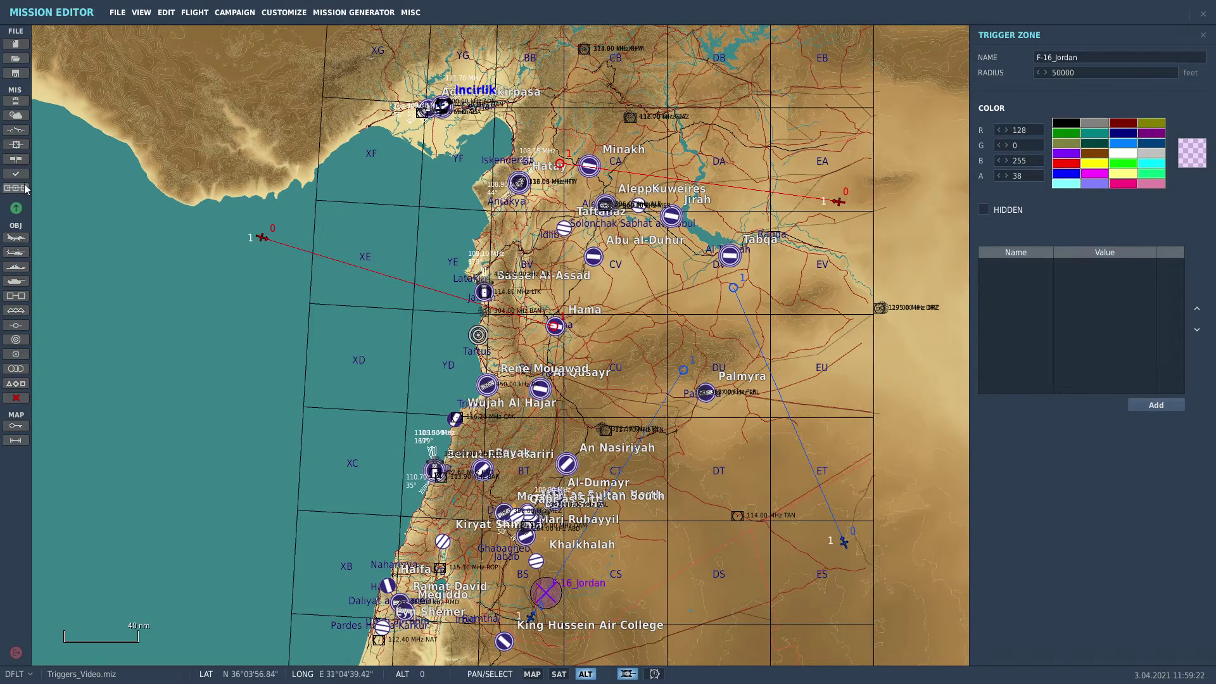
Open the mission's trigger list and look through the conditions and actions of the existing triggers.
click(16, 130)
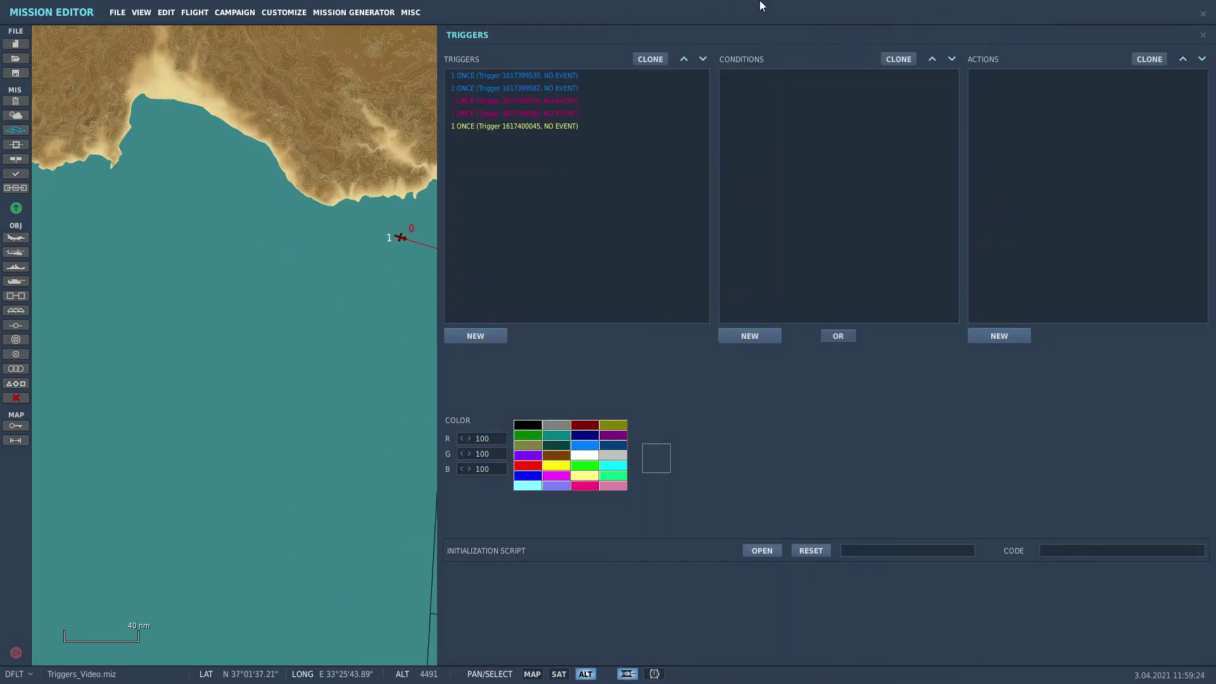
click(524, 76)
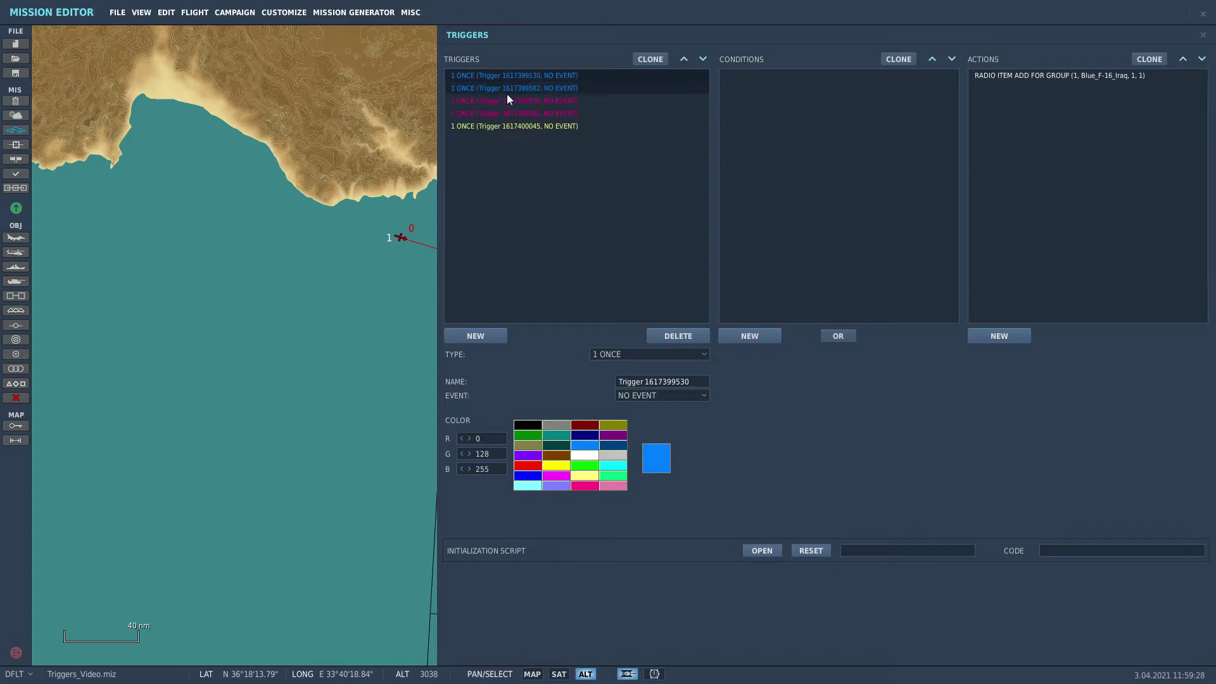
click(531, 88)
click(536, 76)
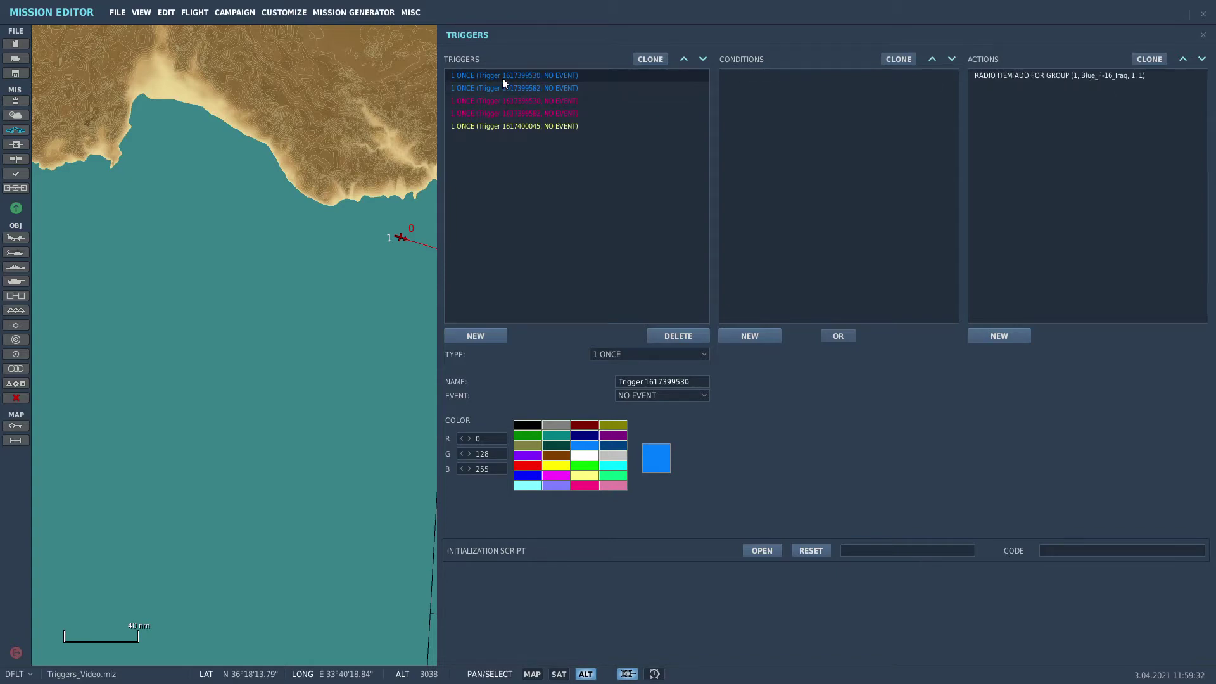
click(485, 88)
click(507, 100)
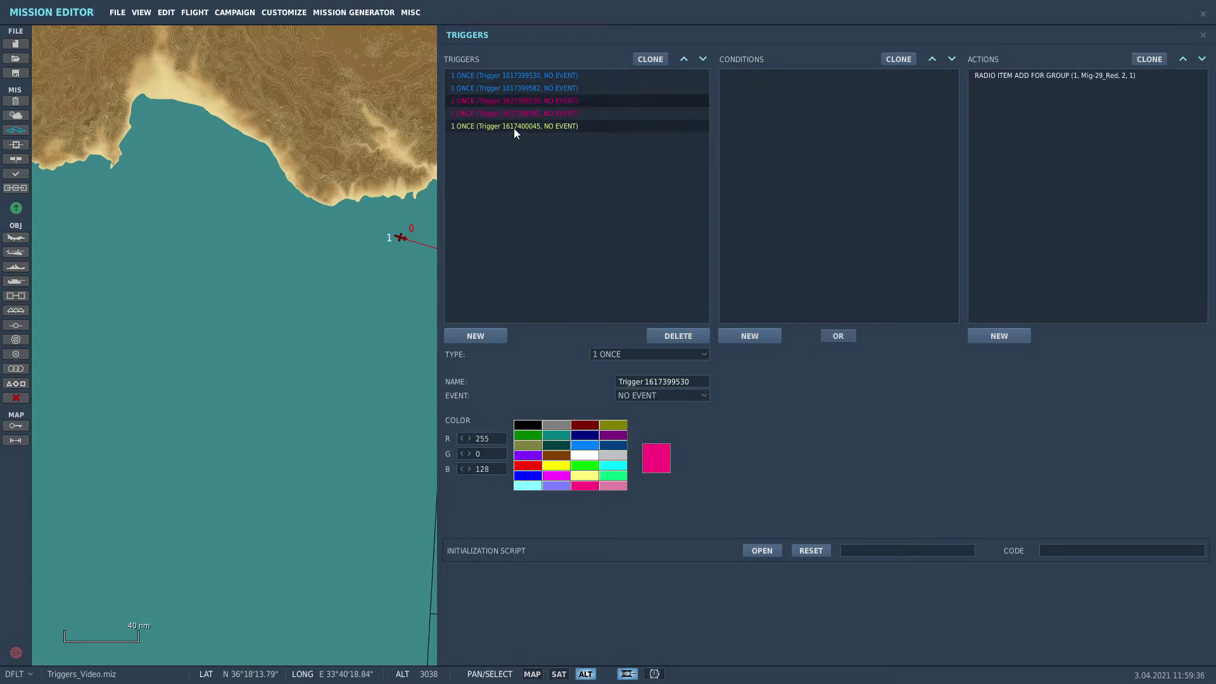
click(514, 127)
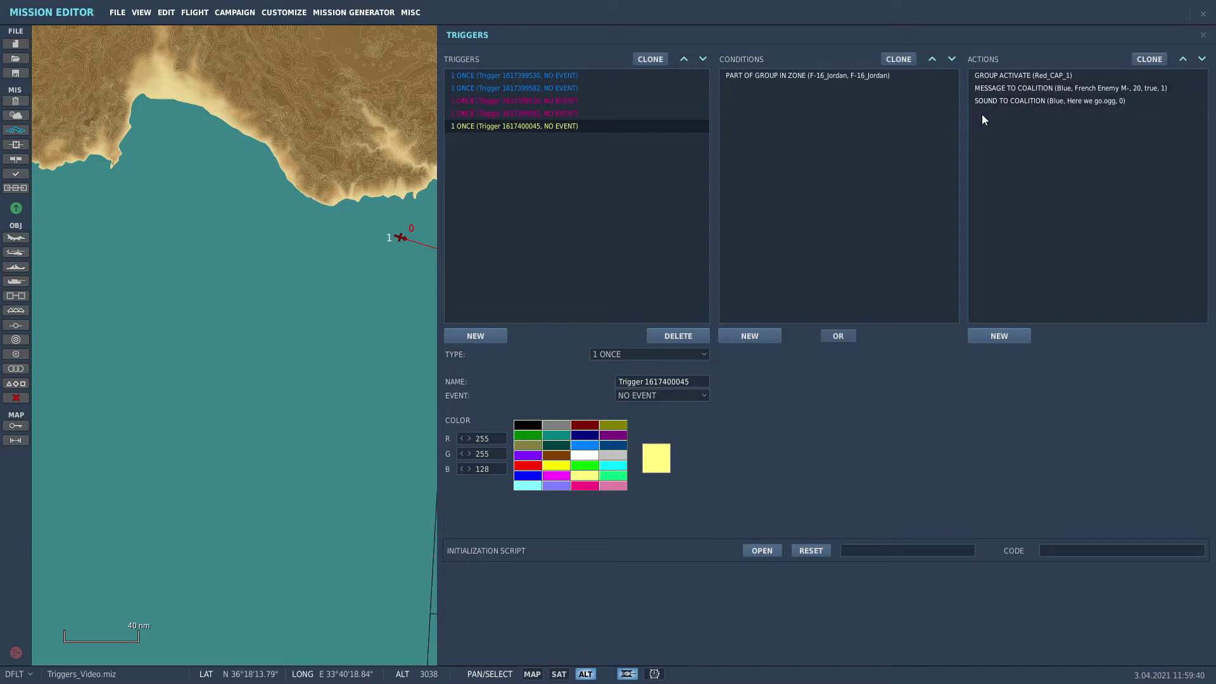
Examine the first blue trigger's RADIO ITEM ADD FOR GROUP action, including the available action types and selectable groups.
click(559, 77)
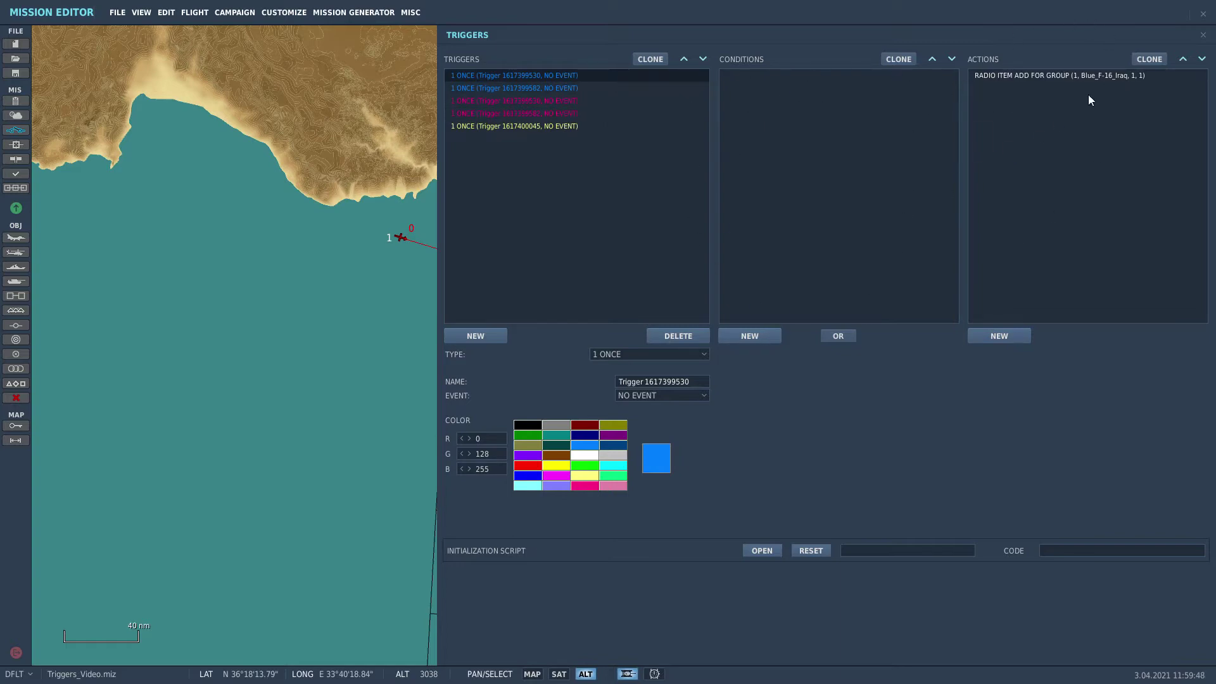
click(1075, 76)
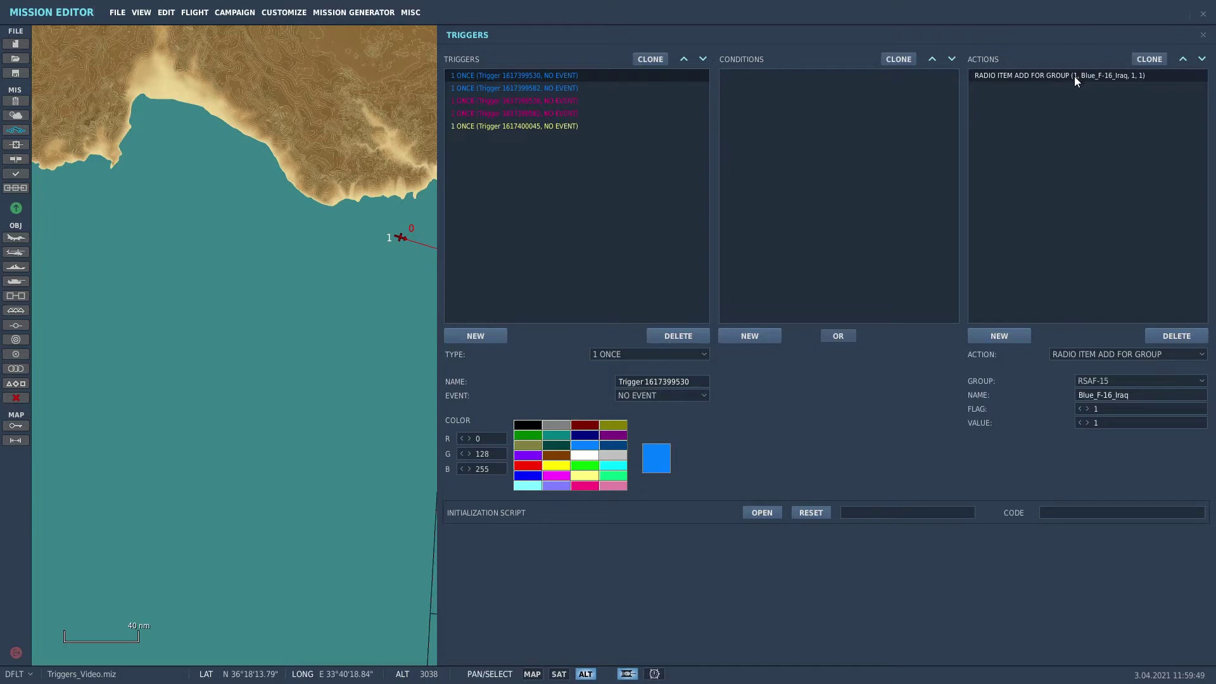
click(1129, 356)
scroll(1145, 404, up, 2)
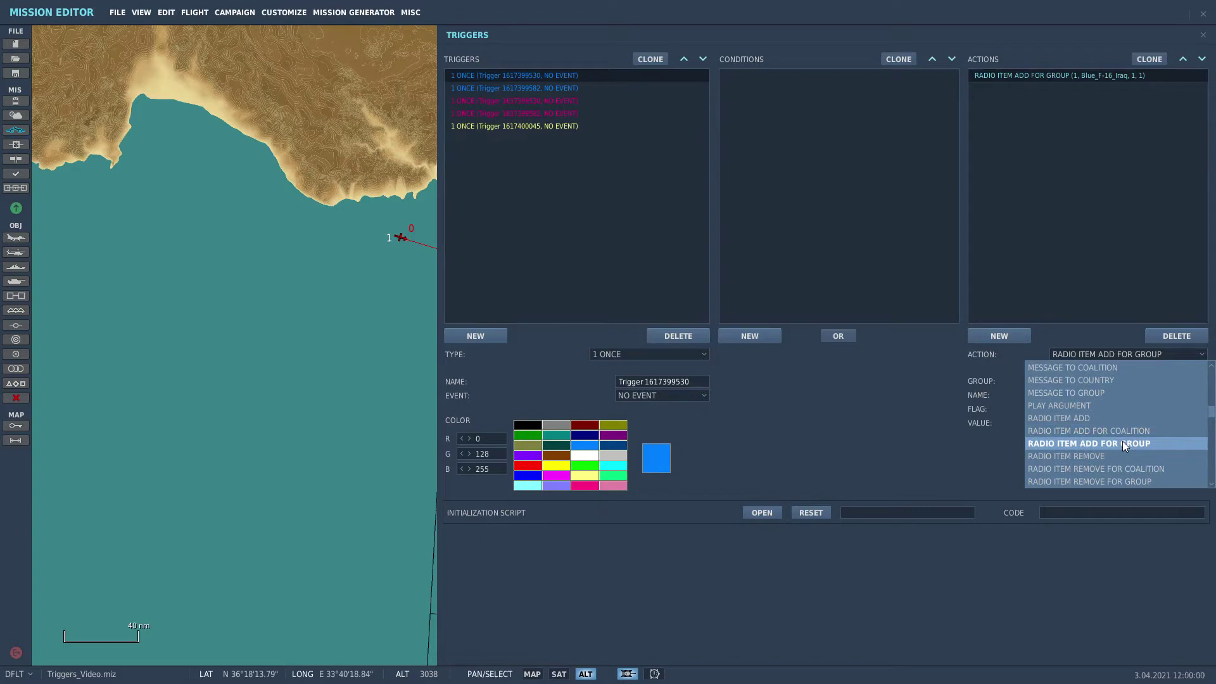
click(984, 451)
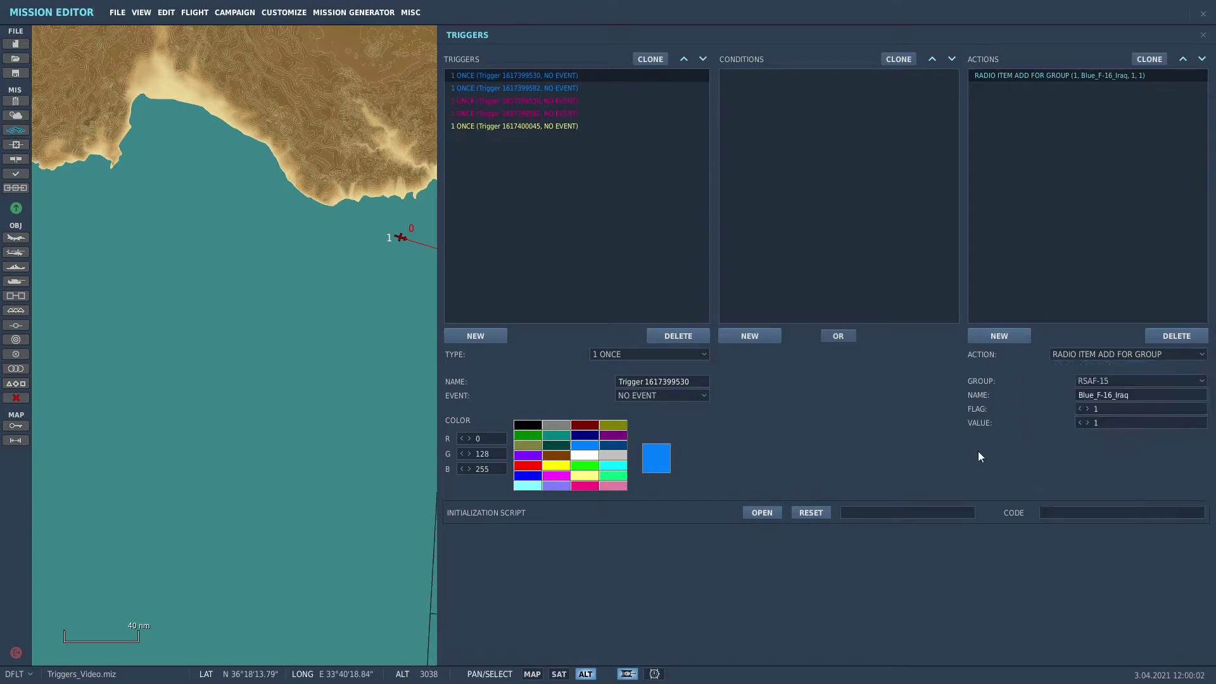
click(1106, 379)
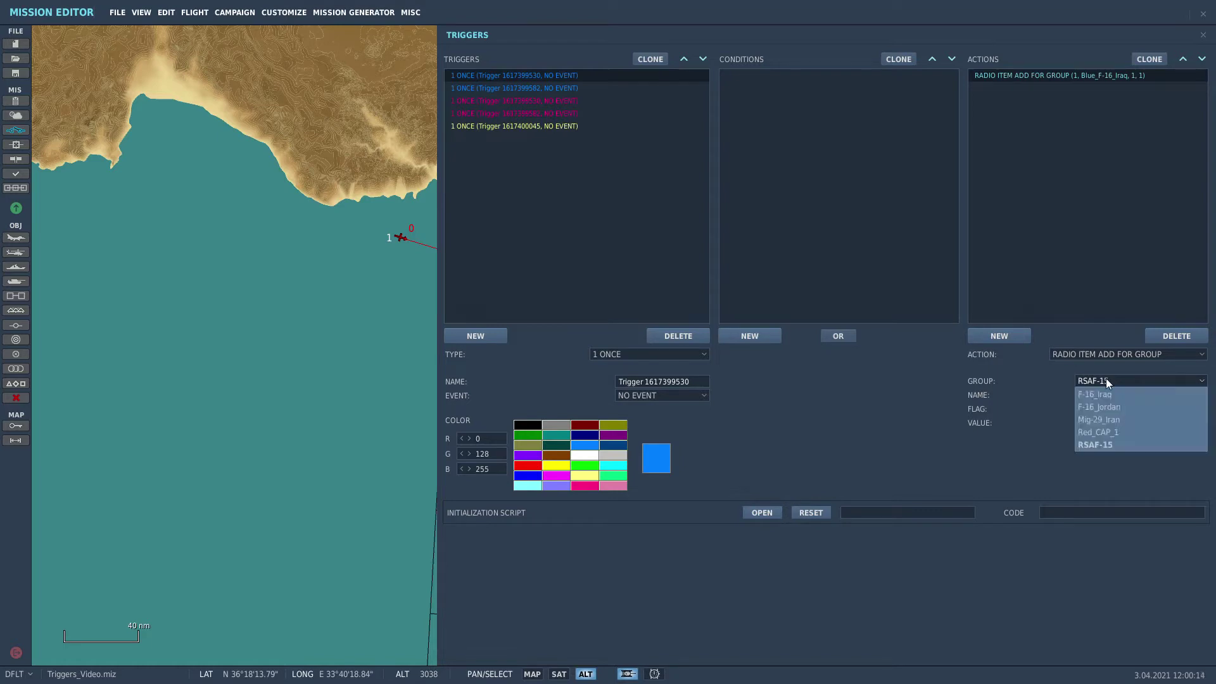
click(1070, 412)
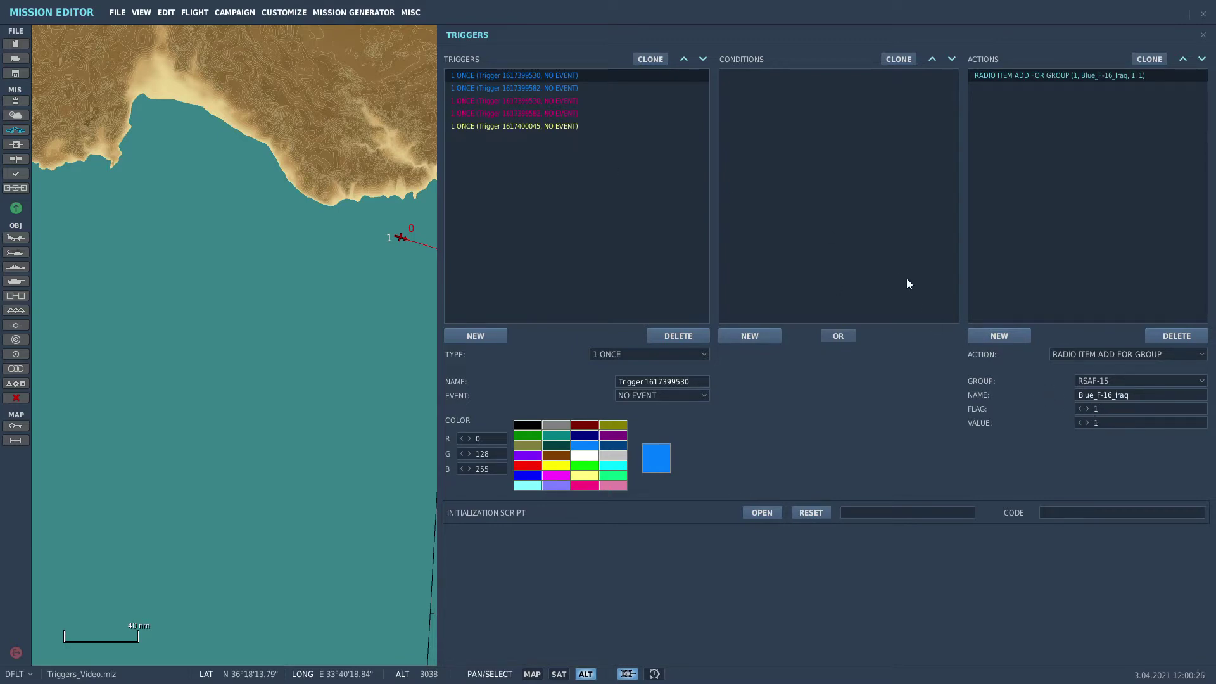
Examine the second blue trigger's FLAG EQUALS condition and compare it with the first trigger's radio item action.
click(514, 87)
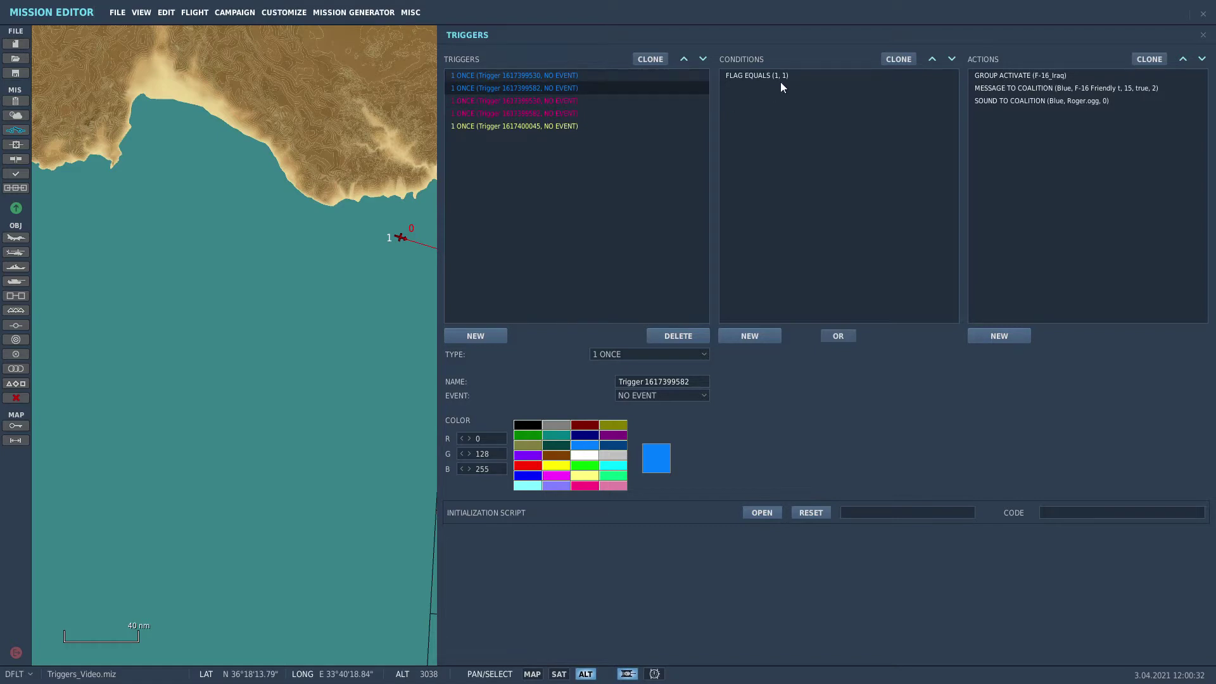
click(746, 77)
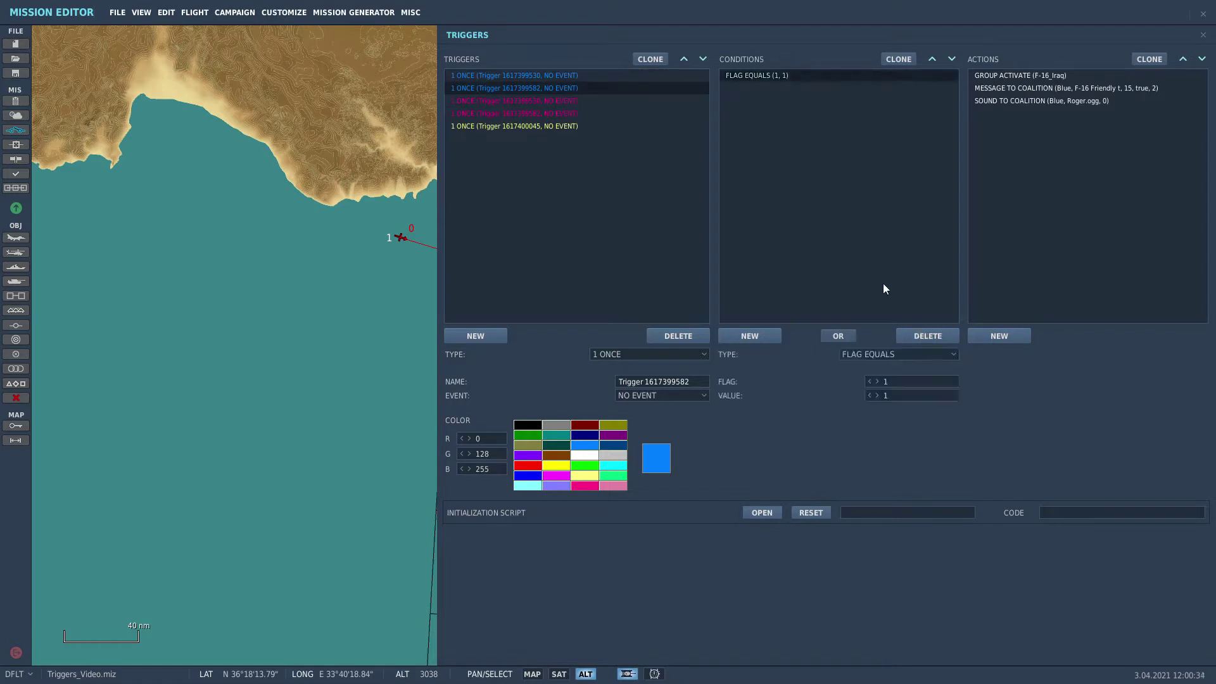
click(897, 355)
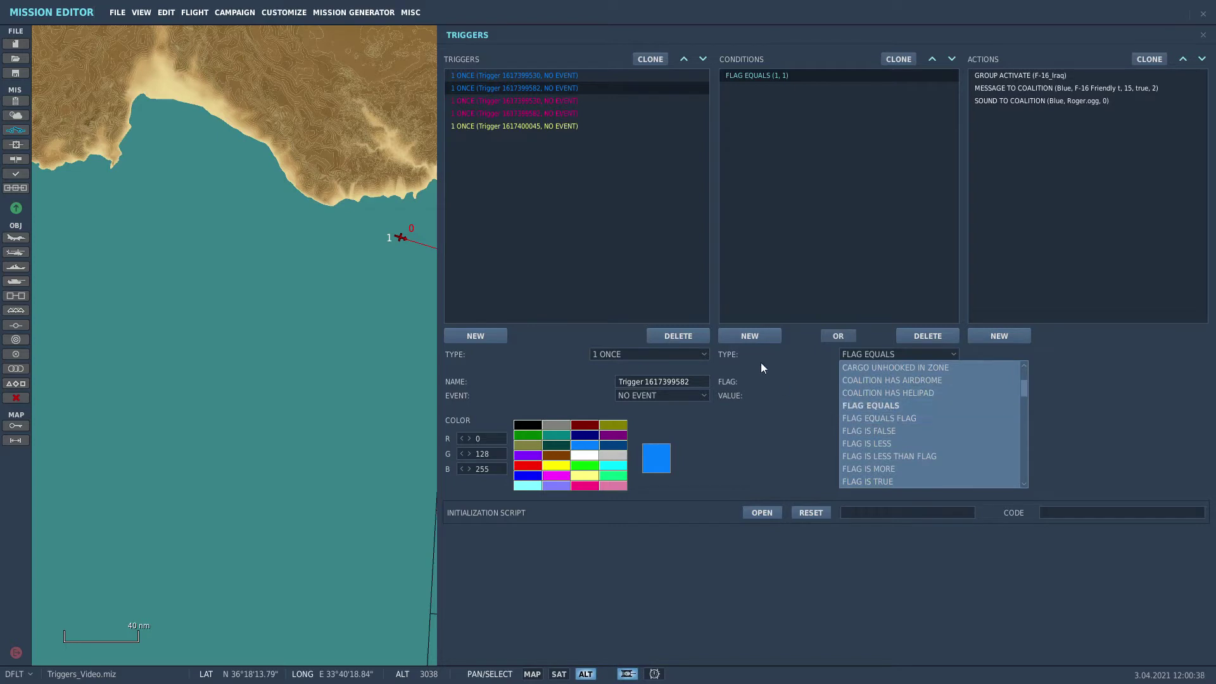
click(833, 382)
click(544, 76)
click(1062, 76)
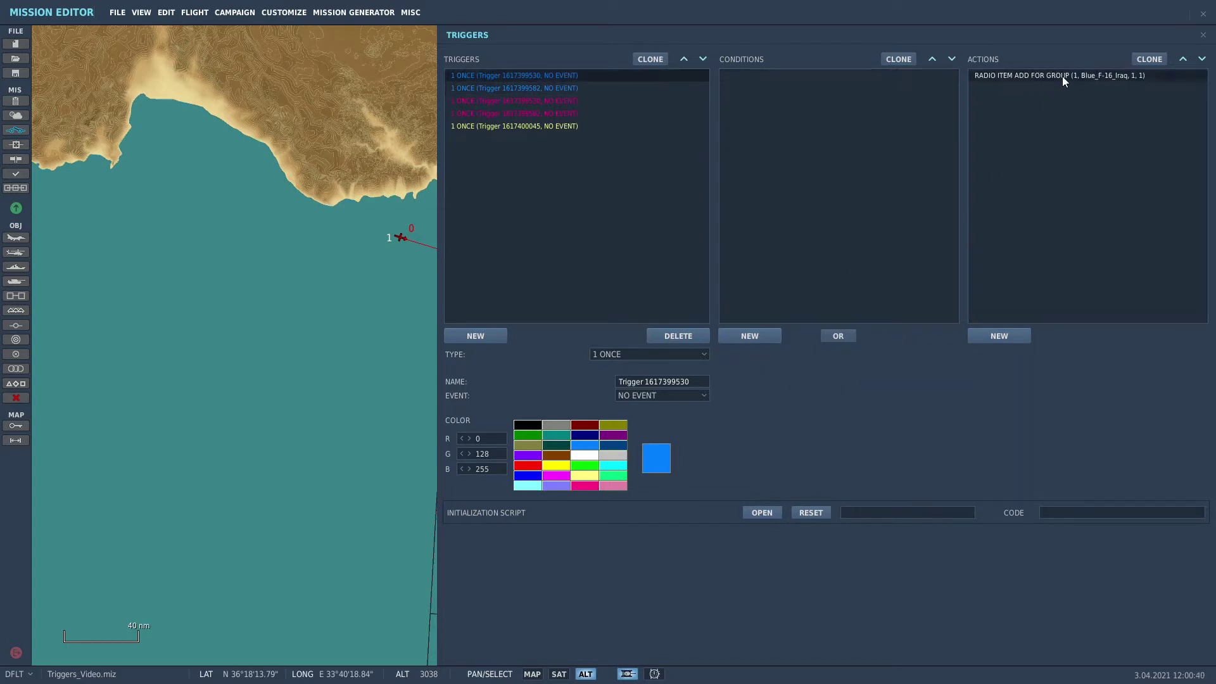
click(587, 88)
click(833, 77)
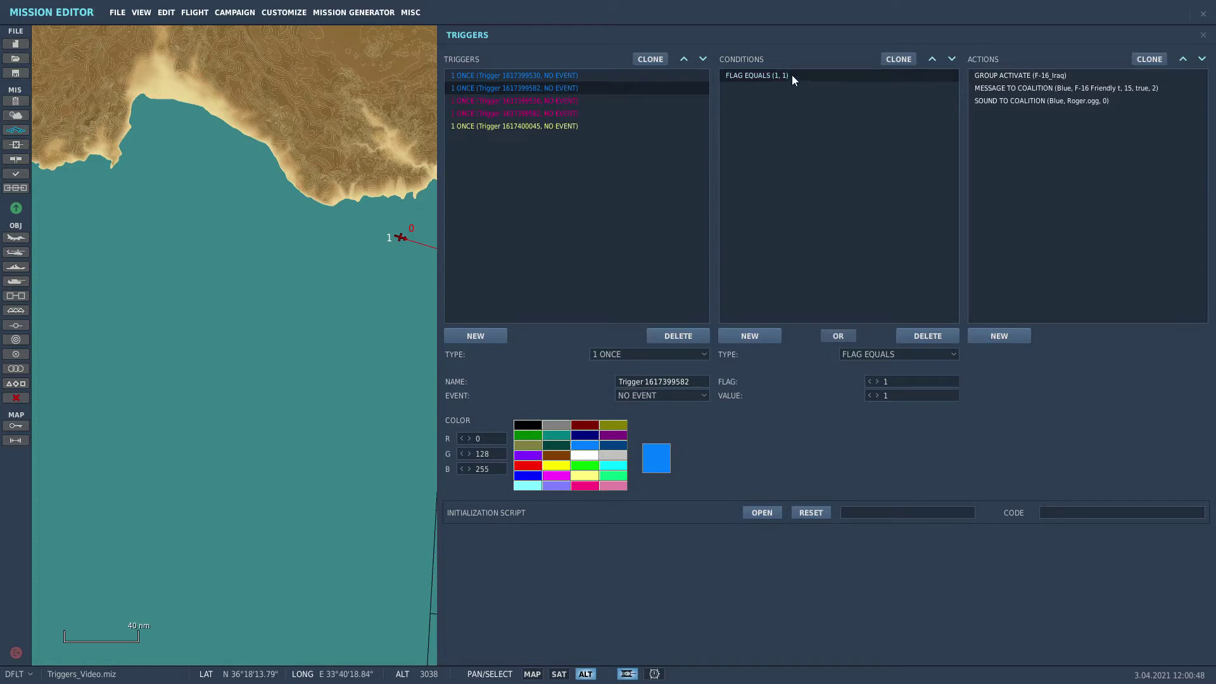
Review the second blue trigger's GROUP ACTIVATE action and the settings of its MESSAGE TO COALITION action.
click(1011, 75)
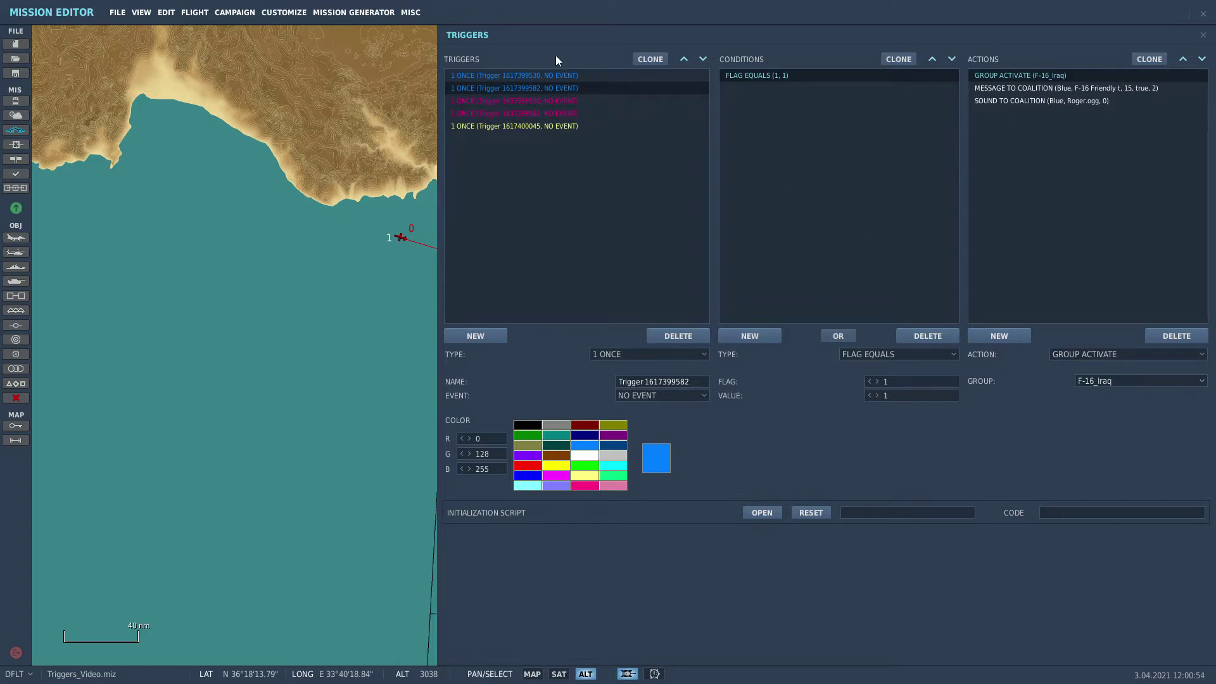
click(541, 78)
click(543, 88)
click(1019, 75)
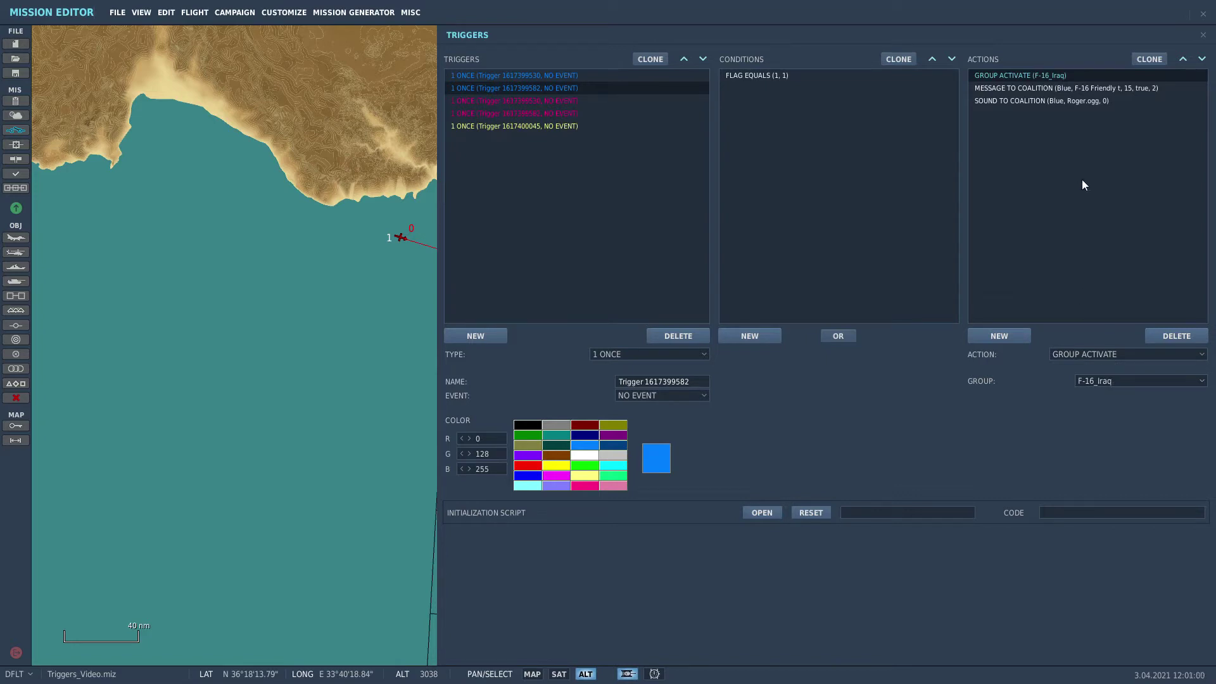
click(1070, 91)
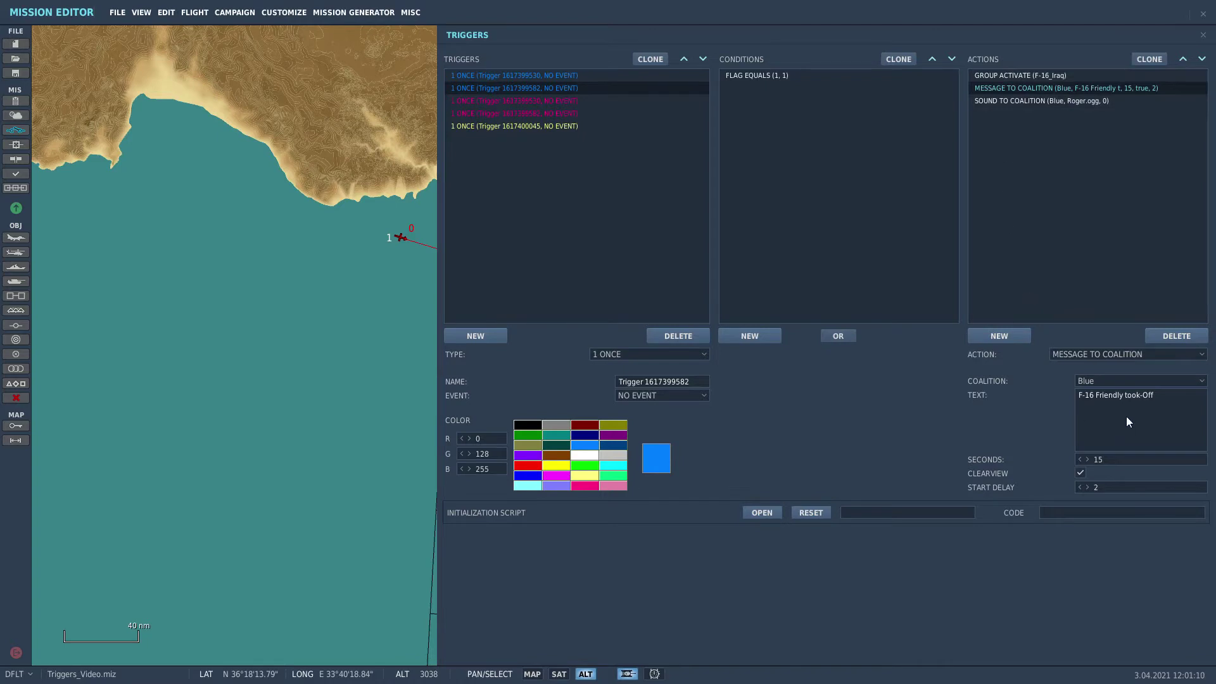
click(1083, 353)
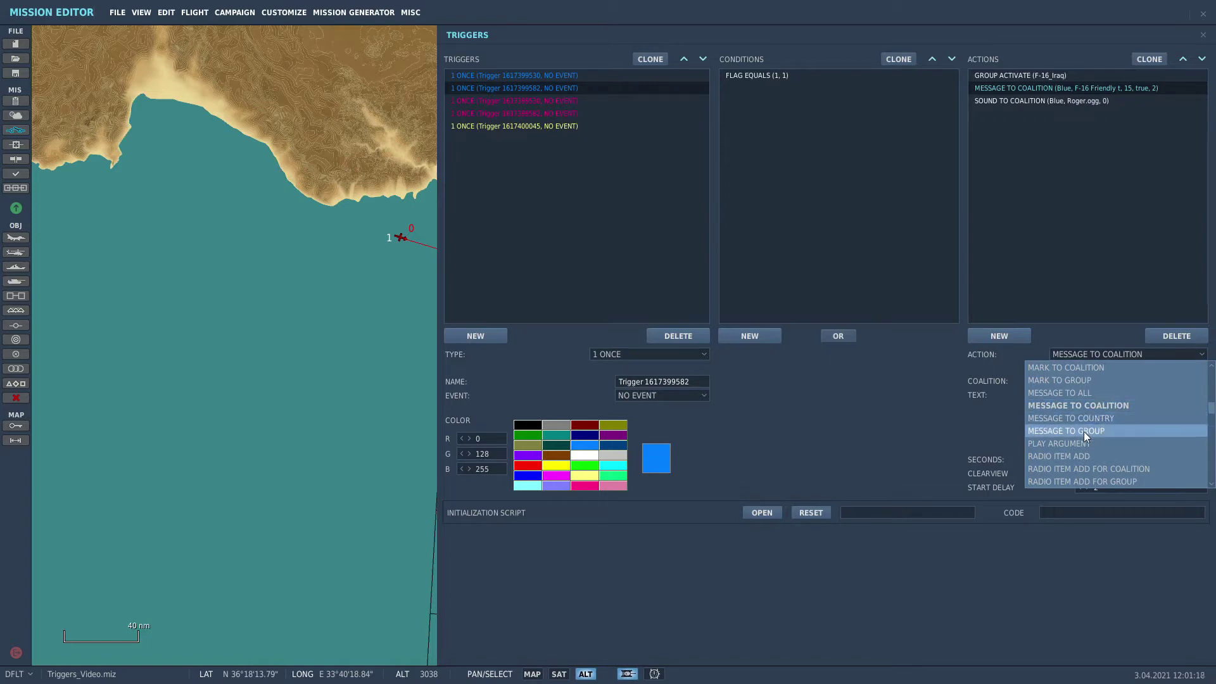
click(1085, 405)
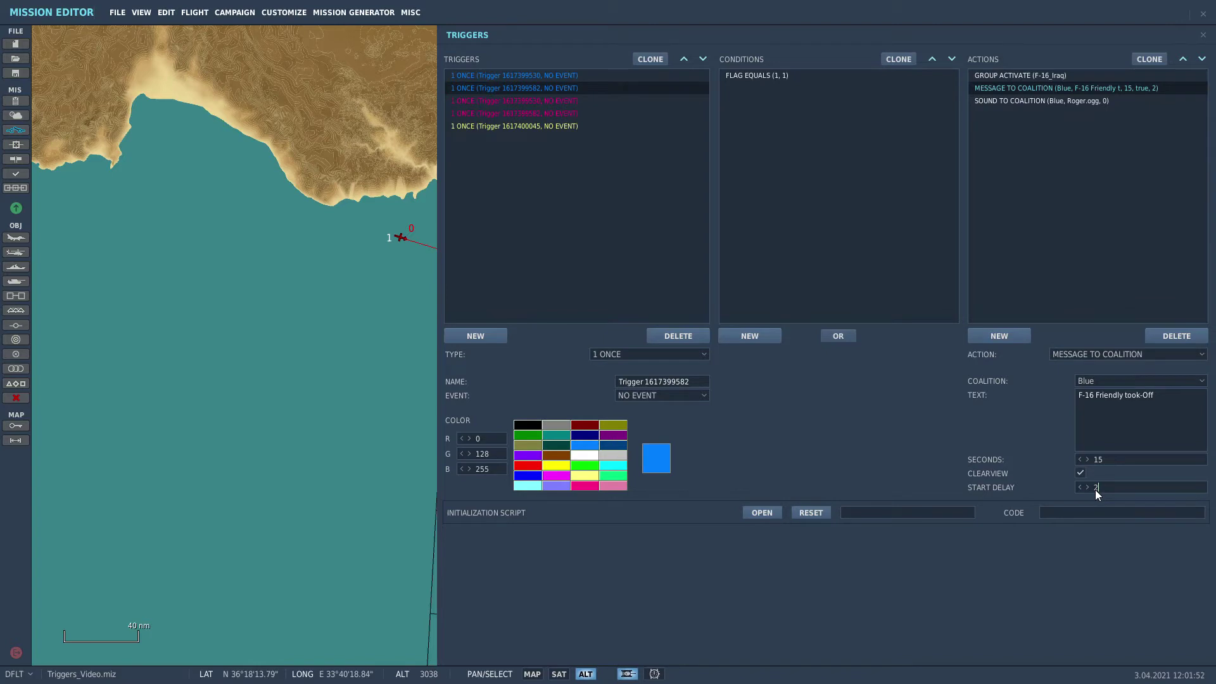
Inspect the second blue trigger's SOUND TO COALITION action and browse the available sound files without replacing Roger.ogg.
click(1109, 100)
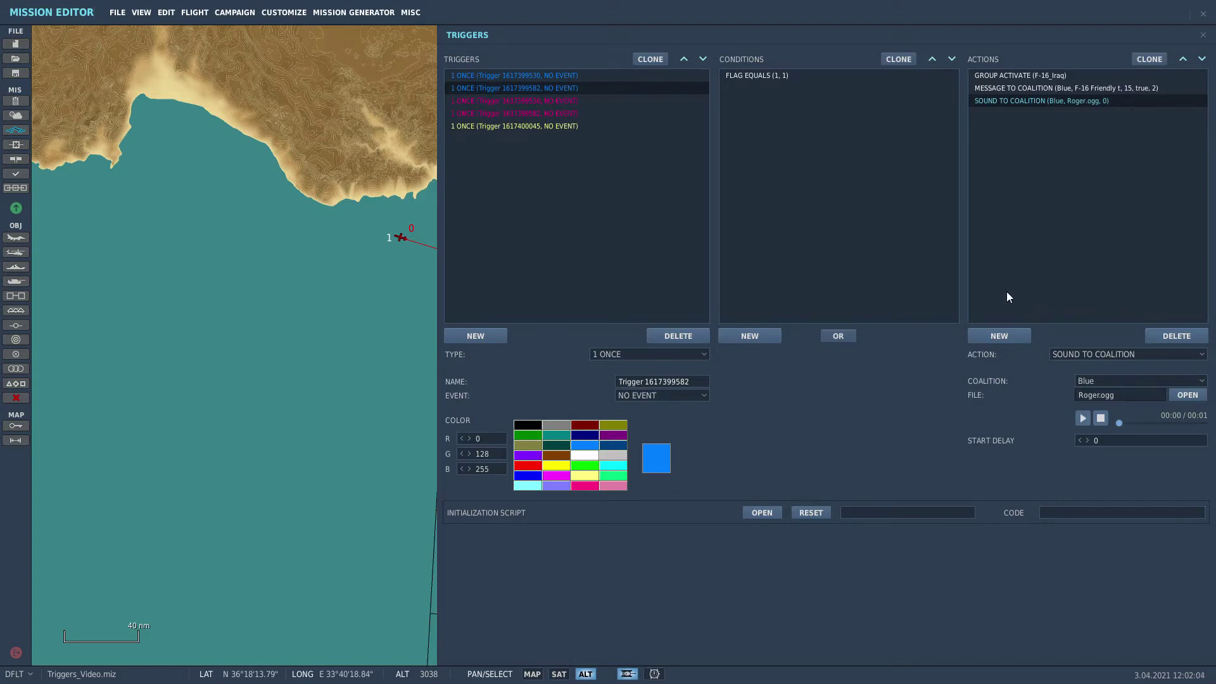
click(1186, 396)
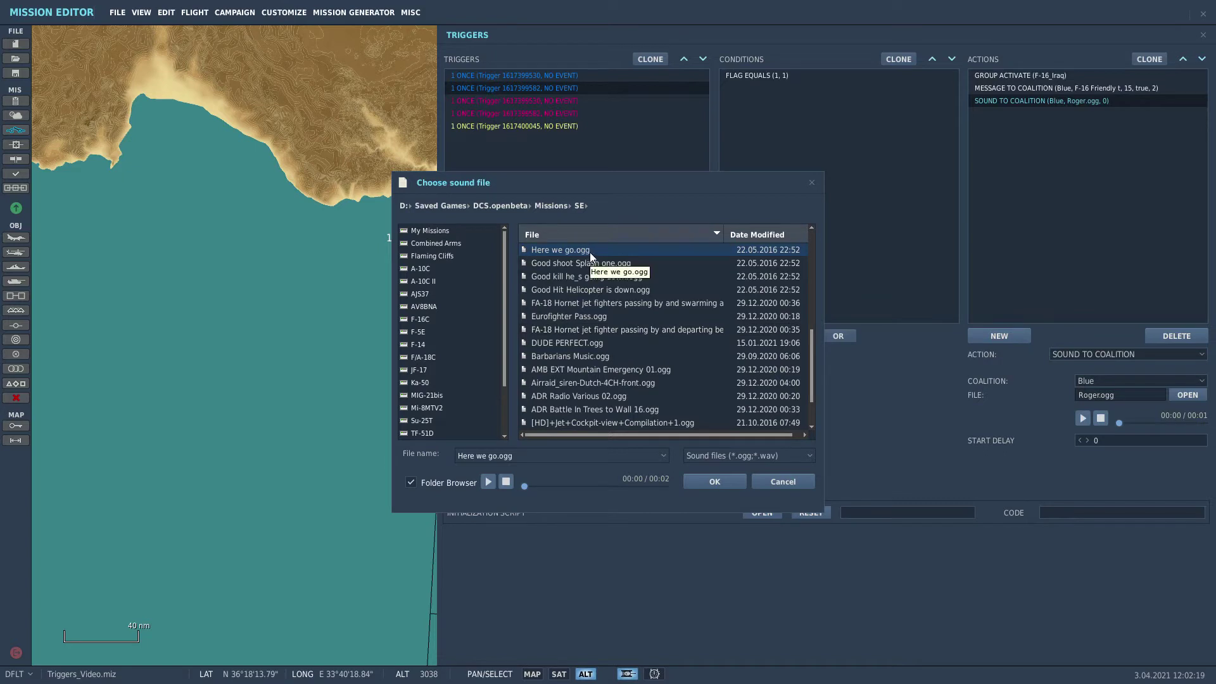
click(788, 486)
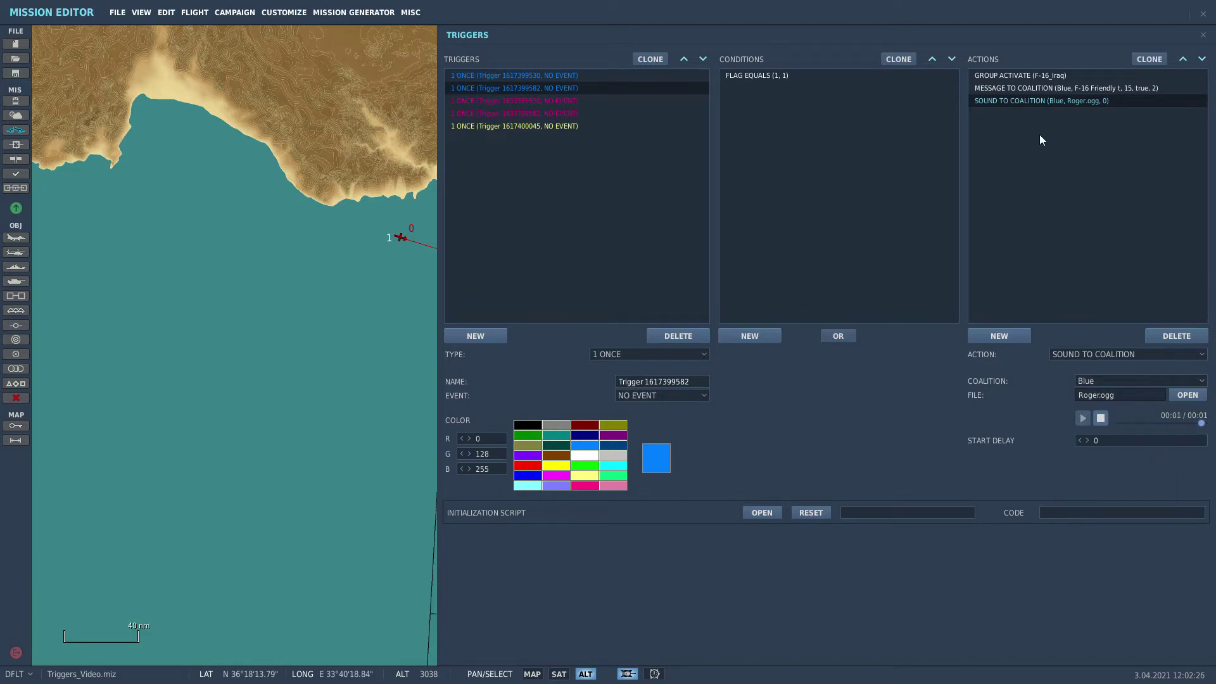
Add a RADIO ITEM REMOVE FOR COALITION action to the second blue trigger.
click(1007, 338)
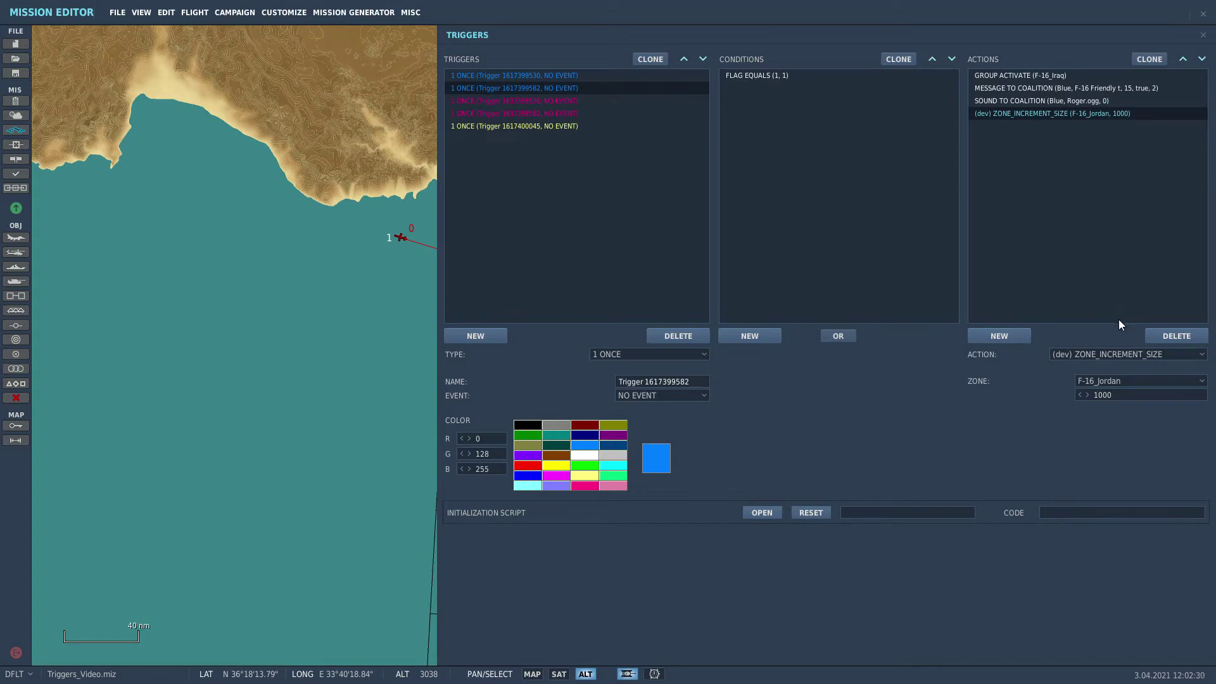
click(1109, 353)
scroll(1085, 436, down, 8)
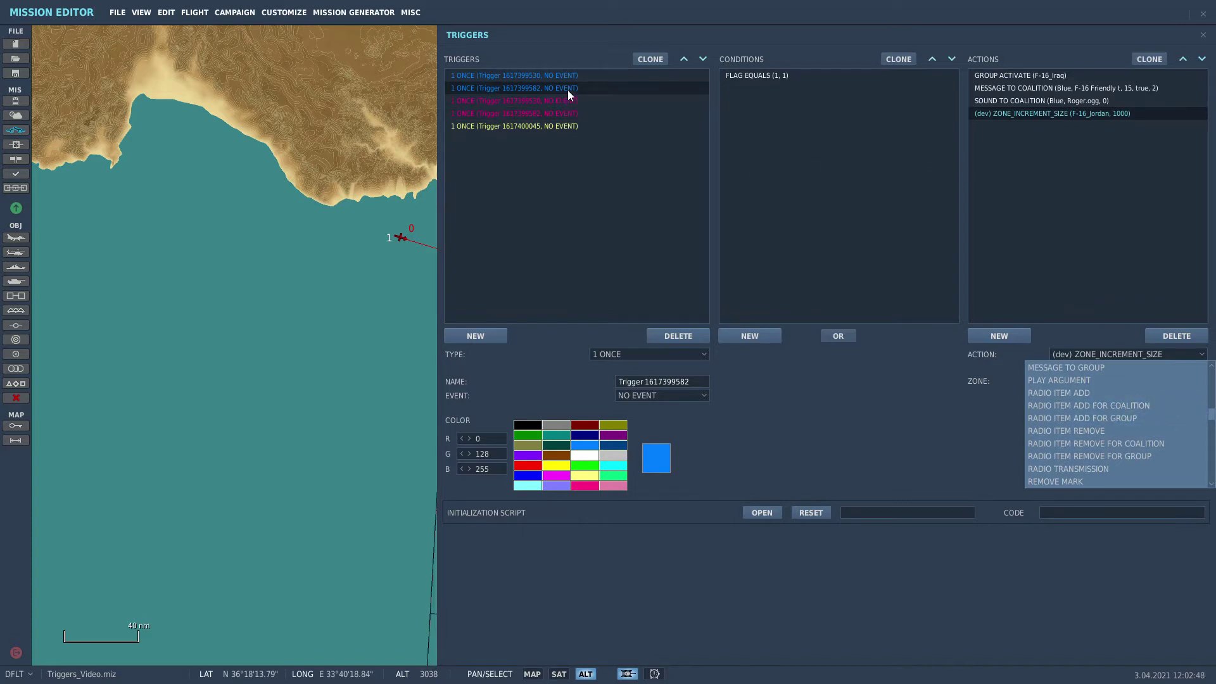
click(1069, 443)
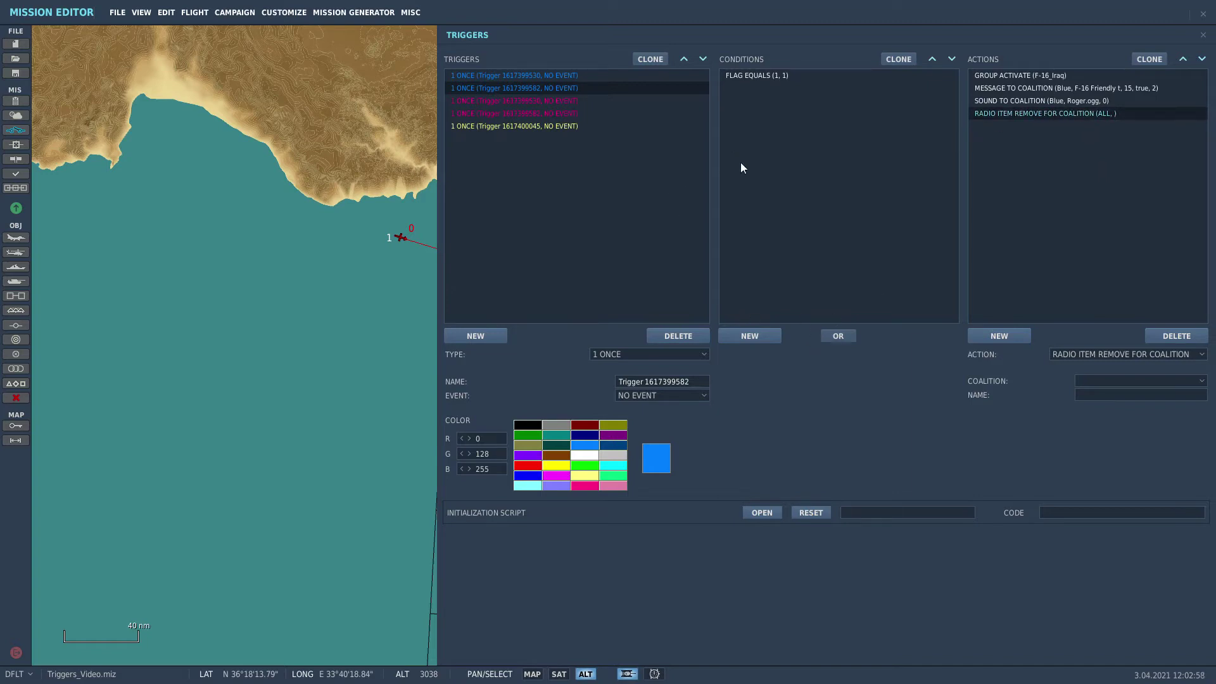
Set the radio item removal action's name to Blue_F-16_Iraq, matching the first trigger's radio item, and its coalition to Blue.
click(521, 77)
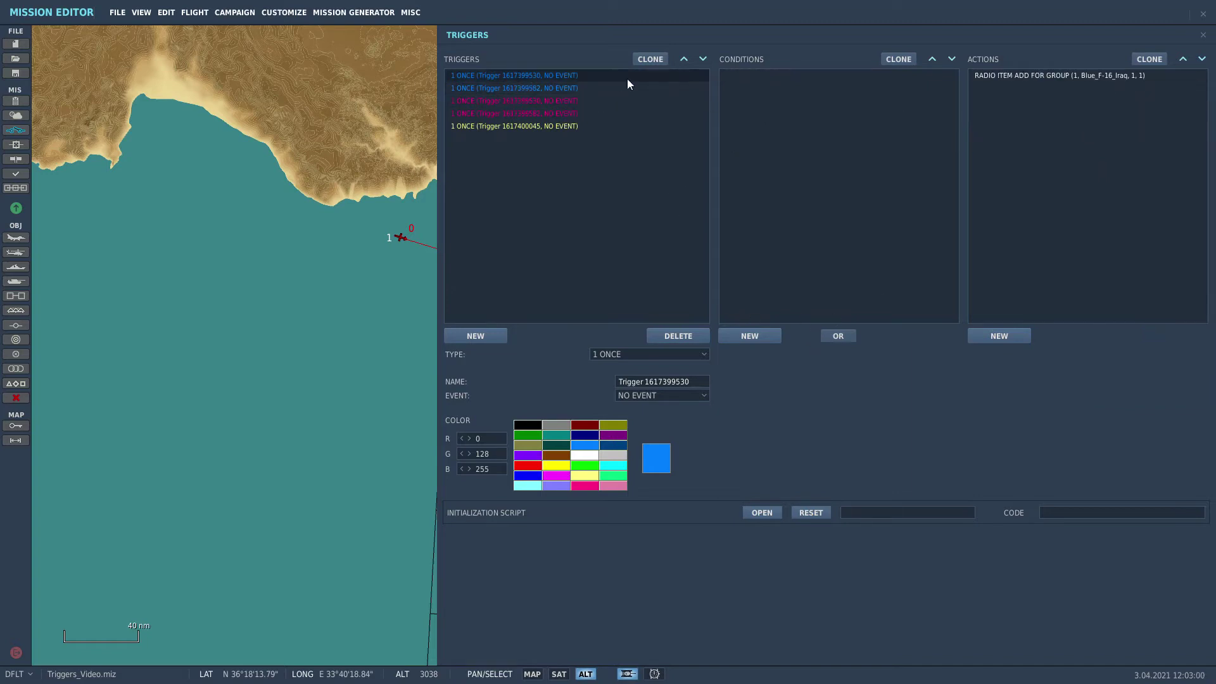
click(1086, 75)
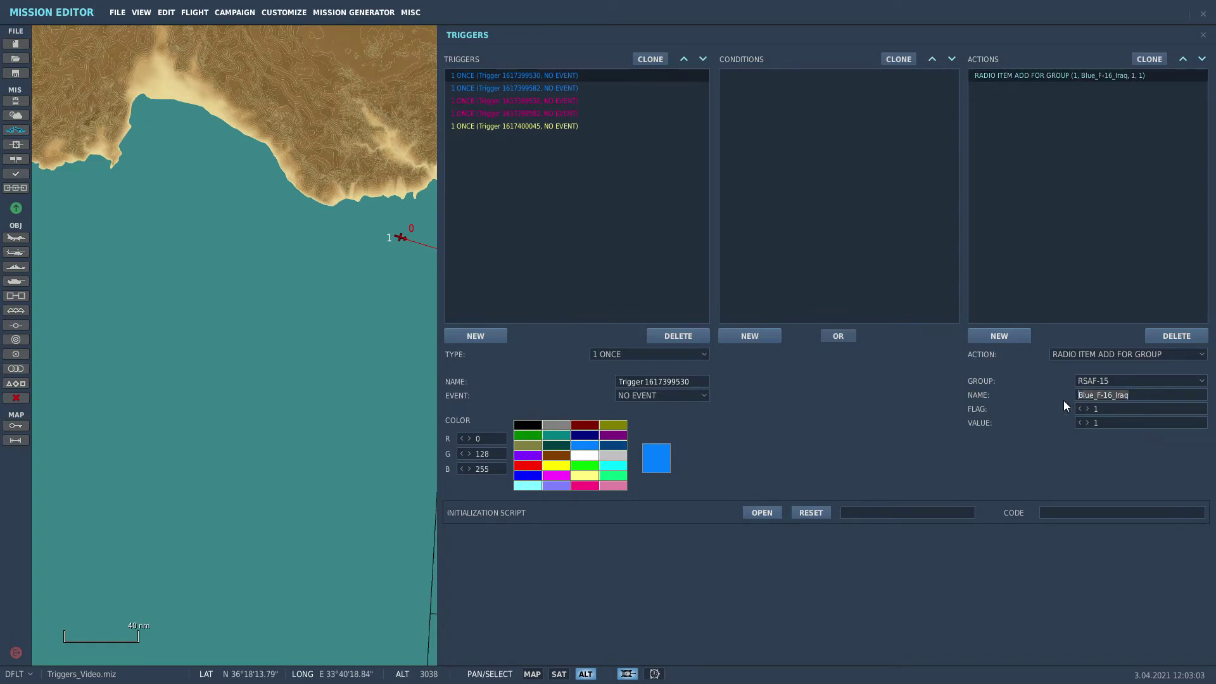
click(559, 87)
click(1039, 114)
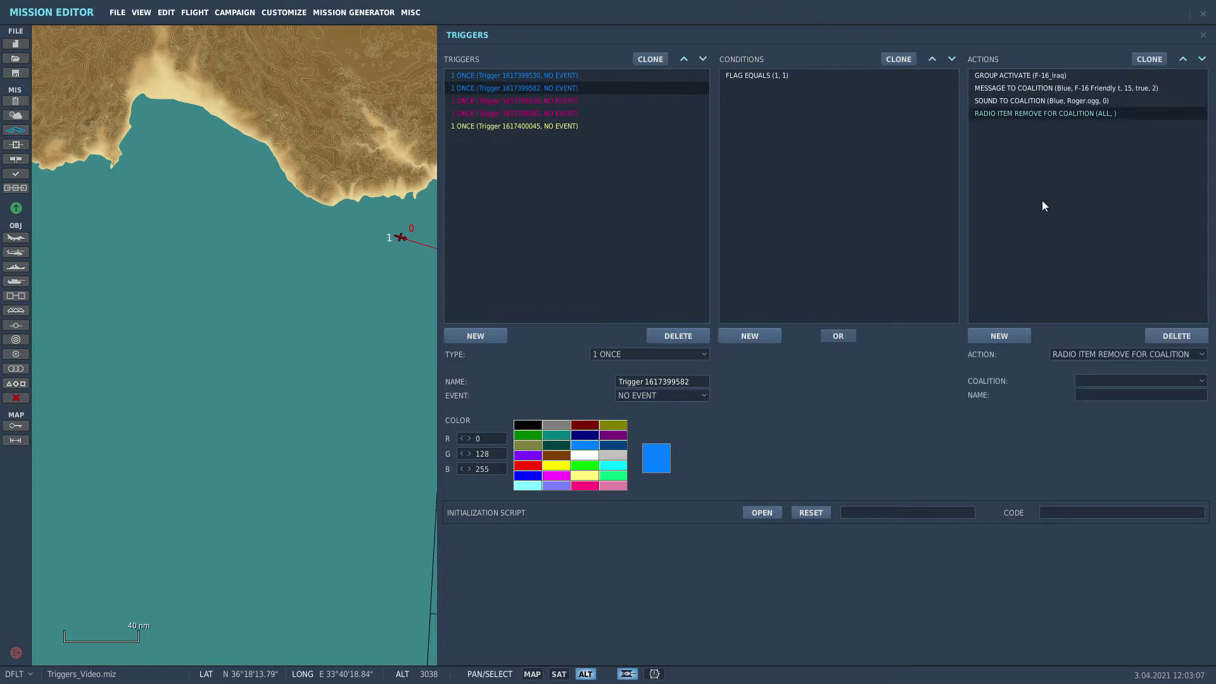
text(Blue_F-16_Iraq)
click(1130, 380)
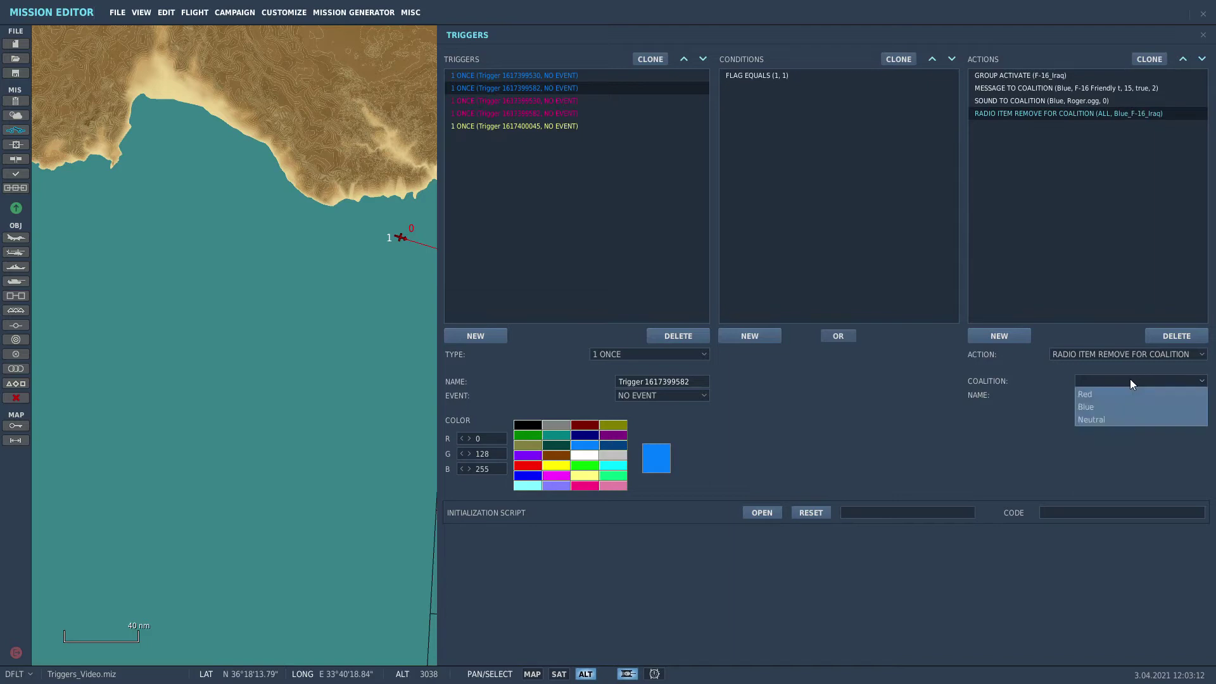
click(1107, 406)
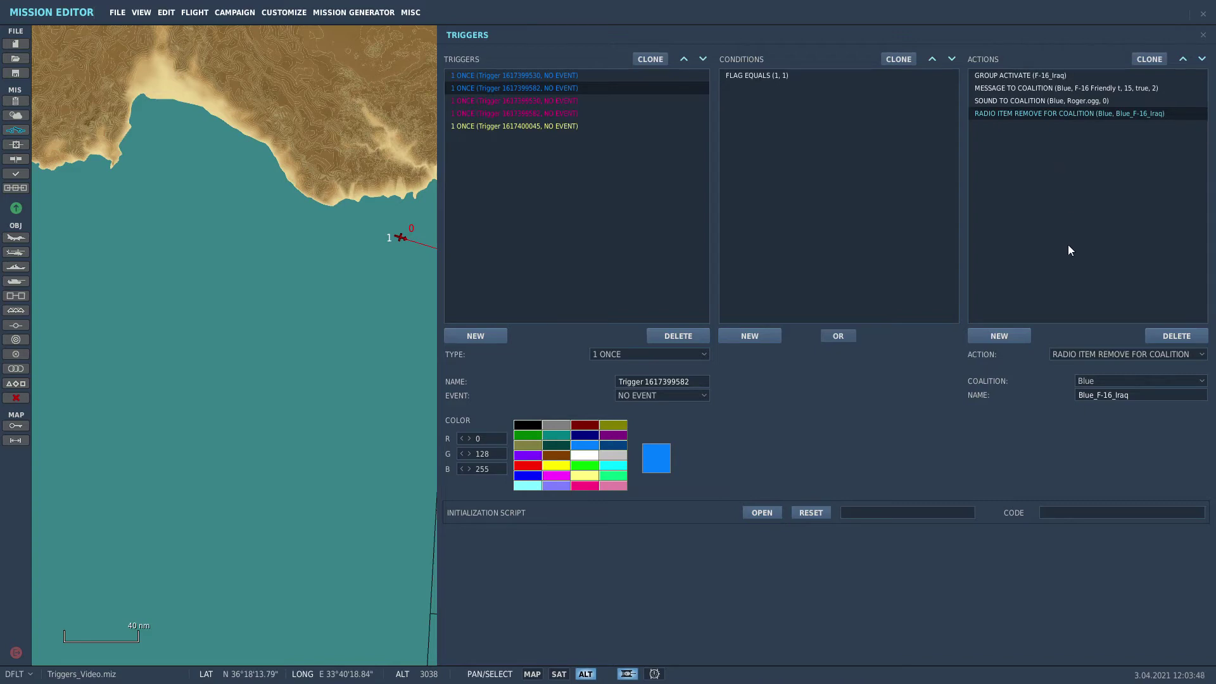
Review the first pink trigger's RADIO ITEM ADD FOR GROUP action and the second pink trigger's FLAG EQUALS condition and GROUP ACTIVATE action.
click(548, 102)
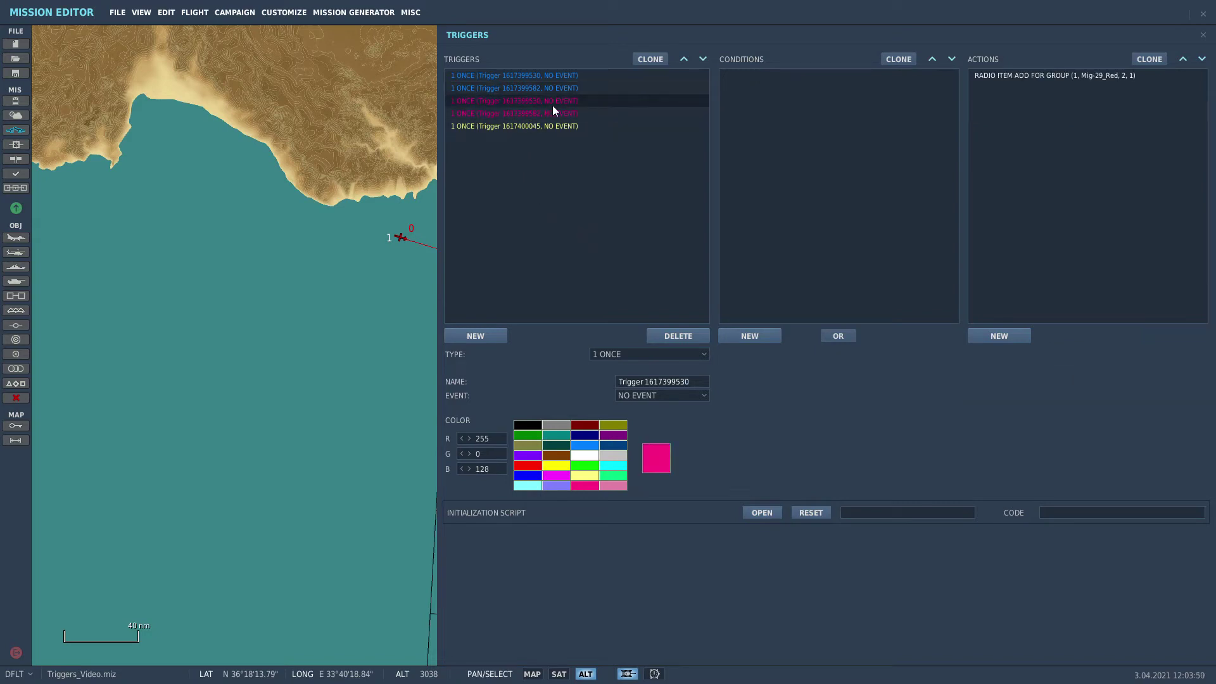
click(1039, 75)
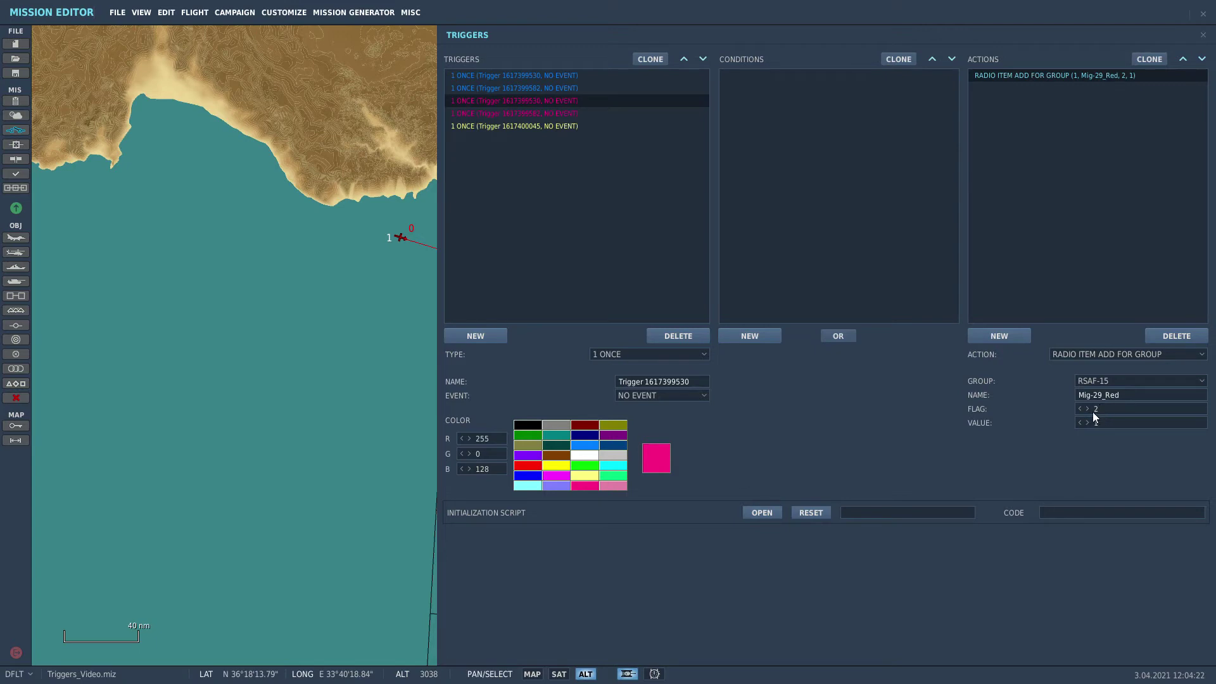
click(606, 113)
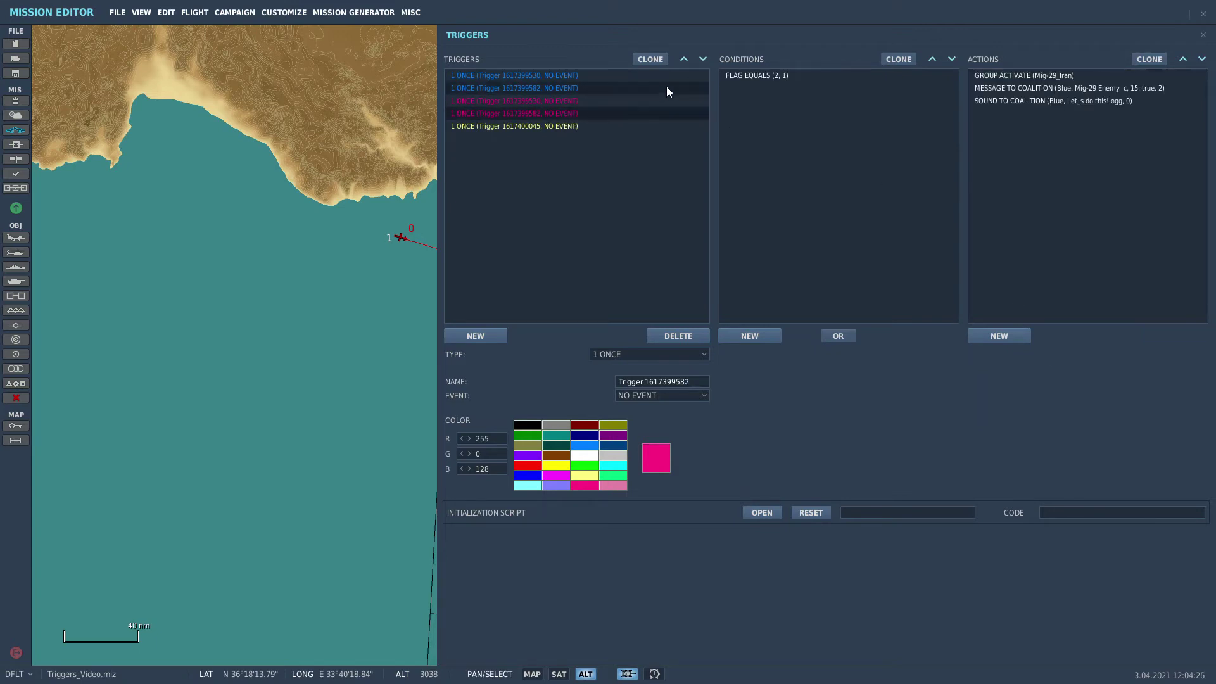
click(785, 76)
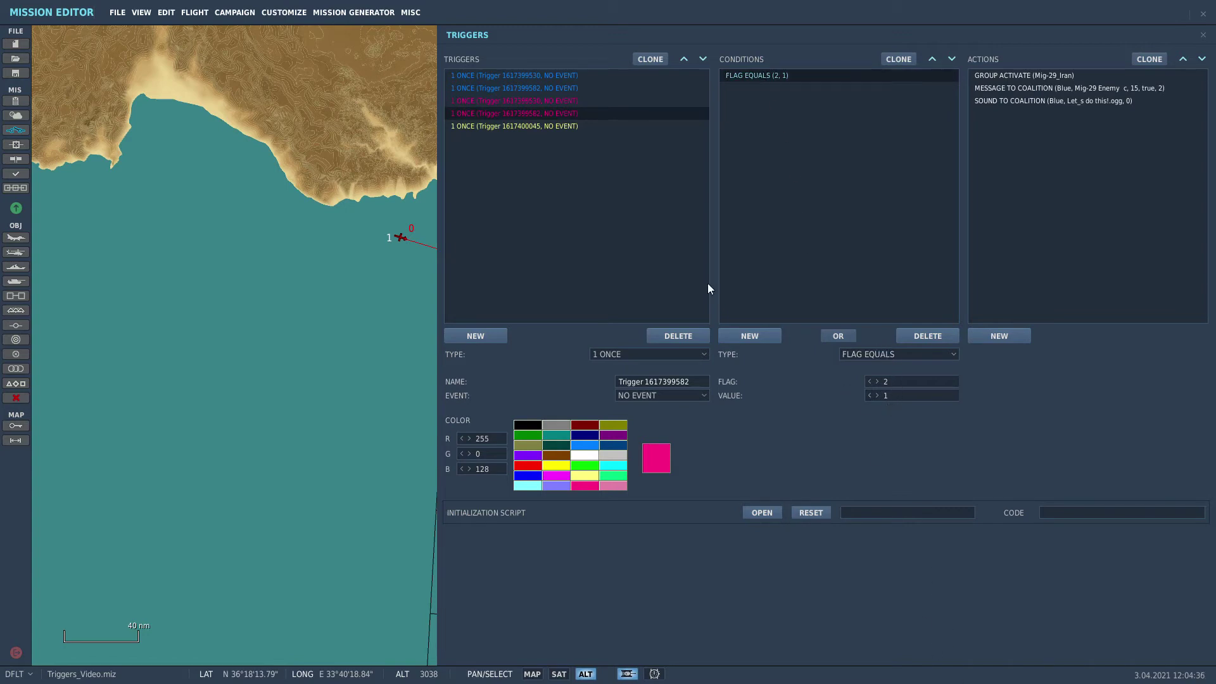
click(1009, 75)
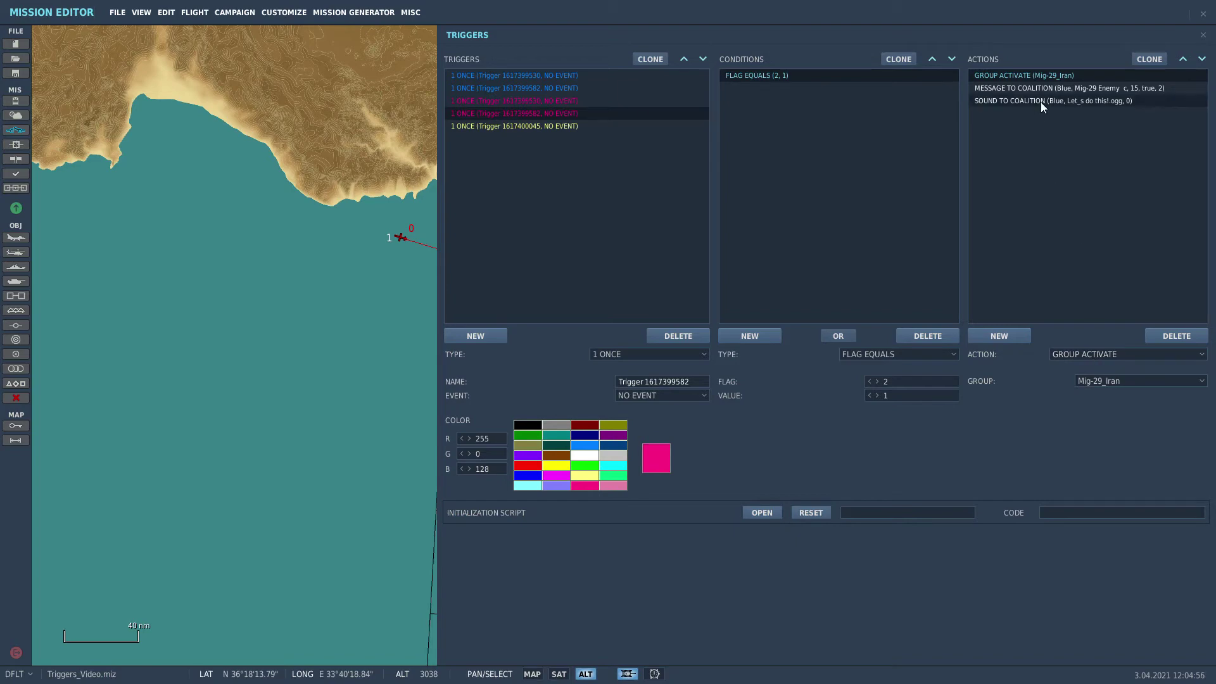
Inspect the Mig-29_Iran airplane group's settings on the map and return to the mission triggers.
click(16, 130)
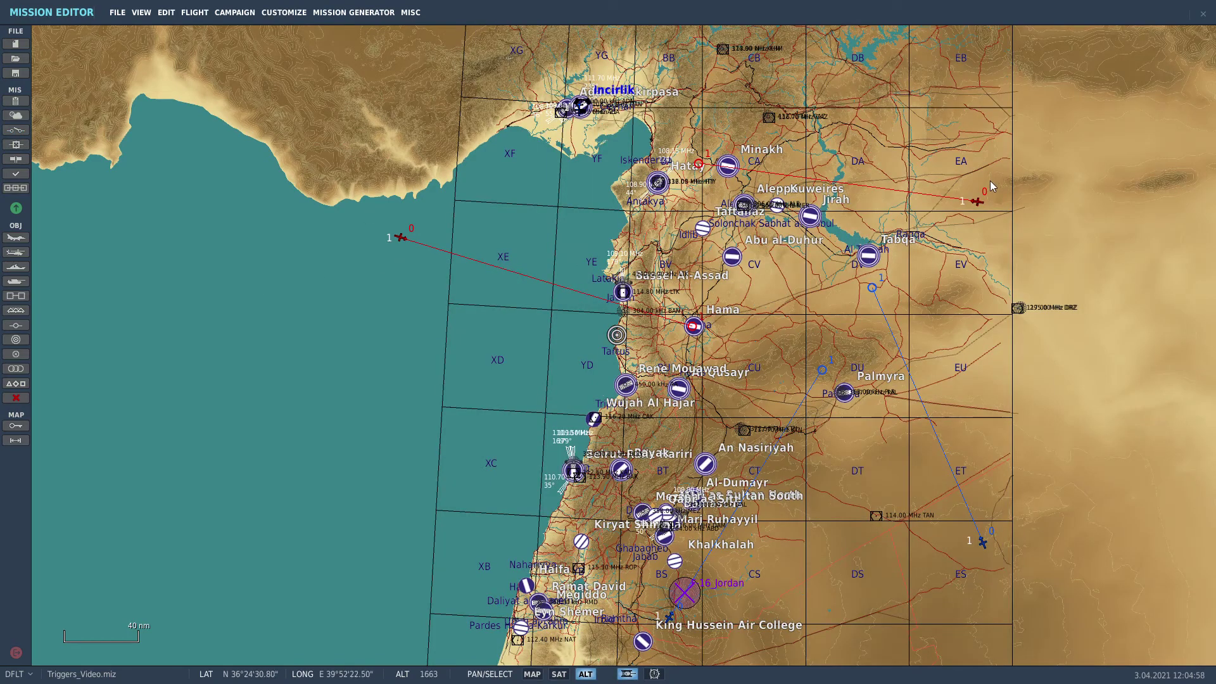
click(980, 202)
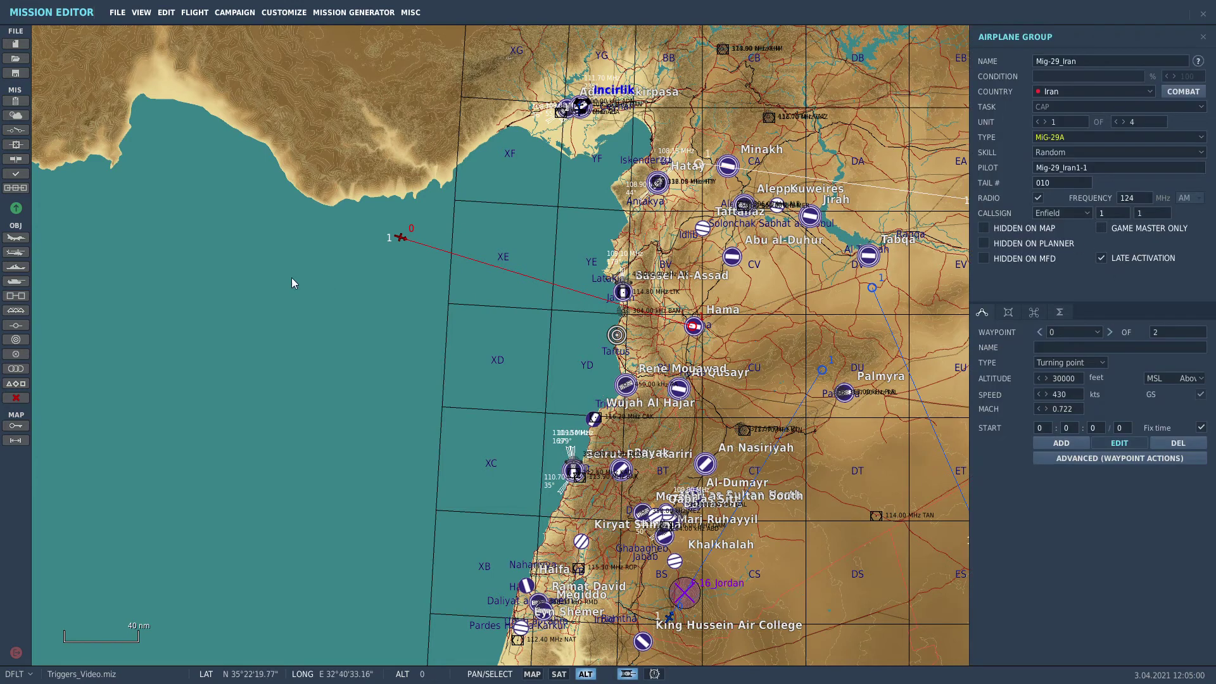
click(16, 130)
Review the second pink trigger's MESSAGE TO COALITION action and play back the sound of its SOUND TO COALITION action.
click(568, 112)
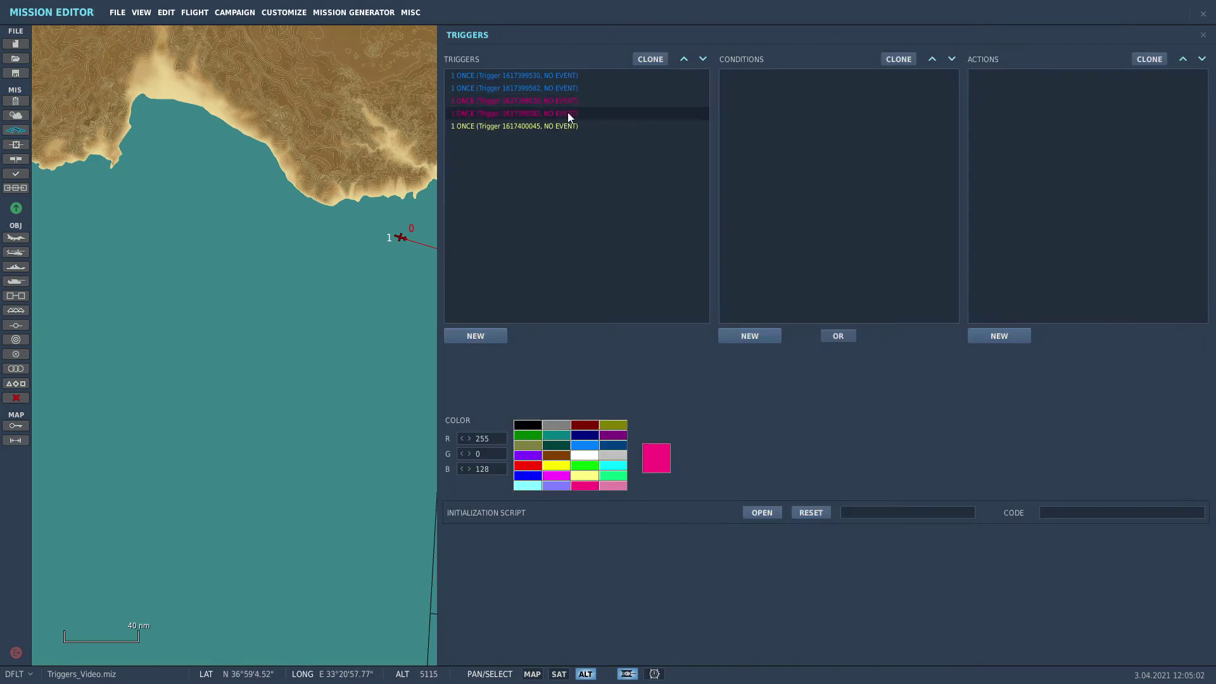
click(1016, 89)
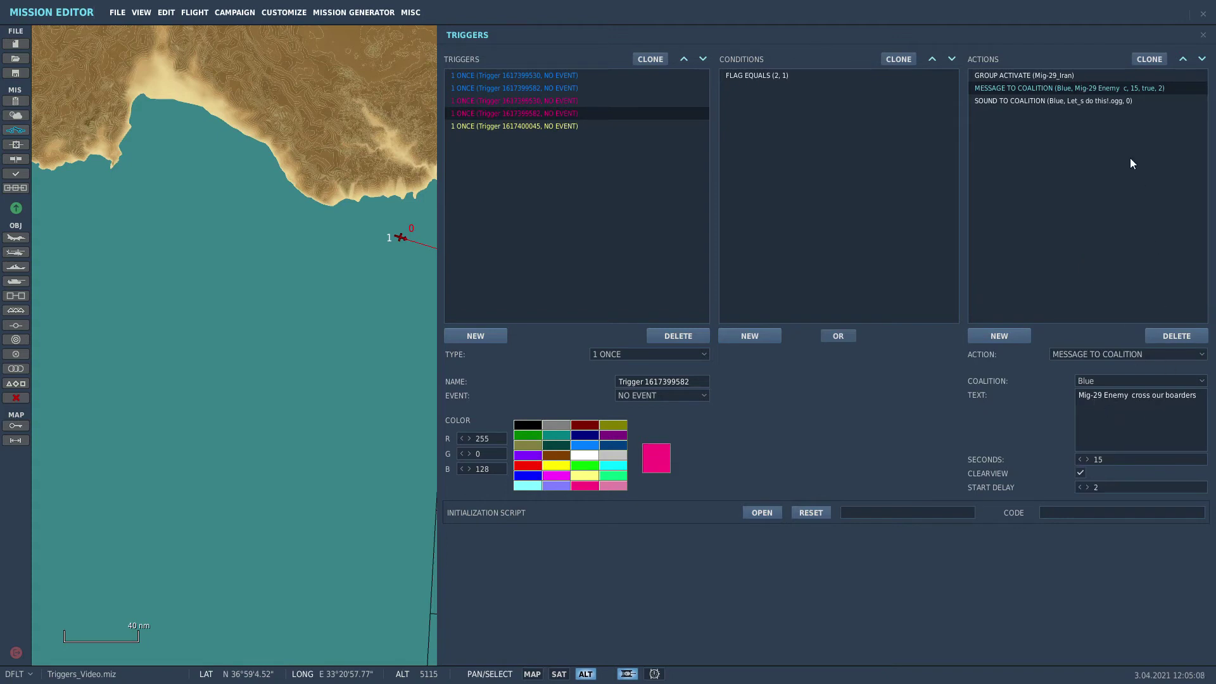
click(1055, 99)
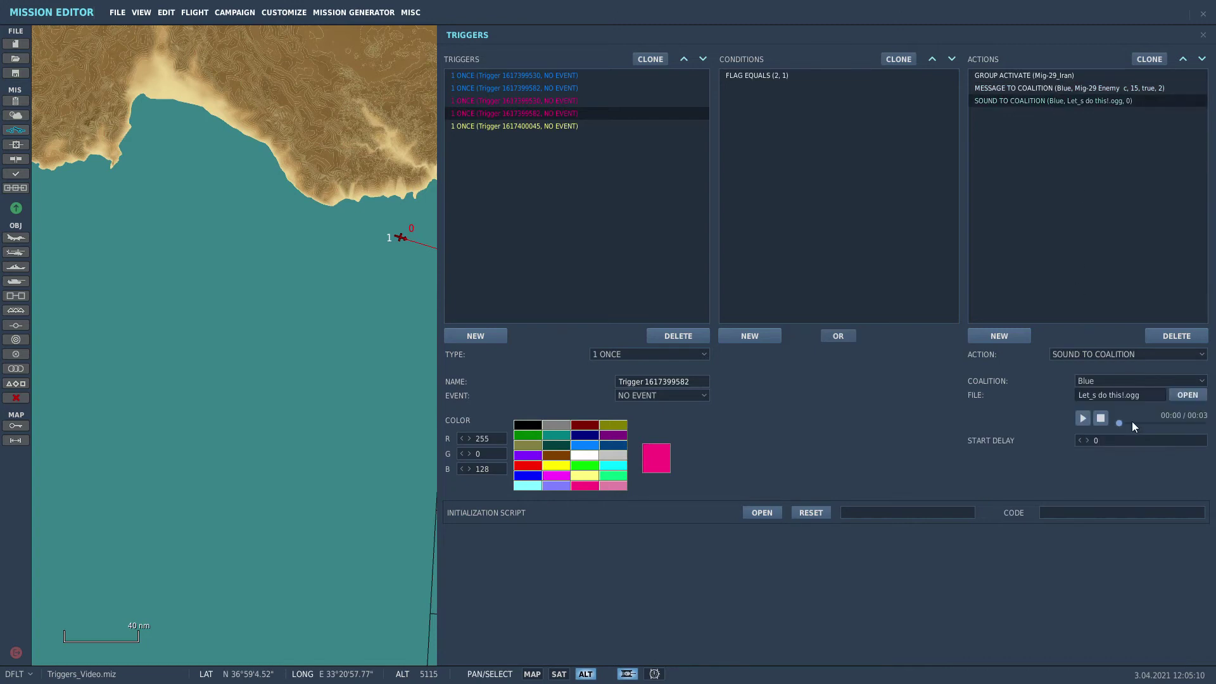
click(1082, 418)
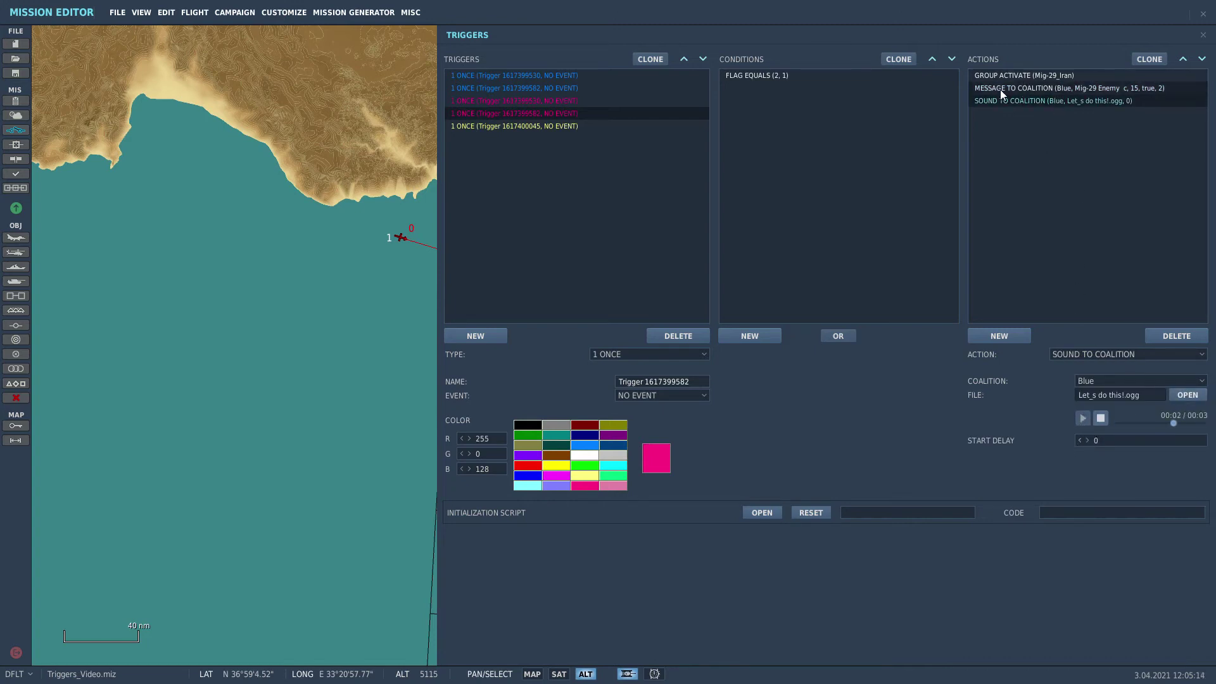
Check the start delay settings of the second blue trigger's MESSAGE TO COALITION and SOUND TO COALITION actions.
click(534, 89)
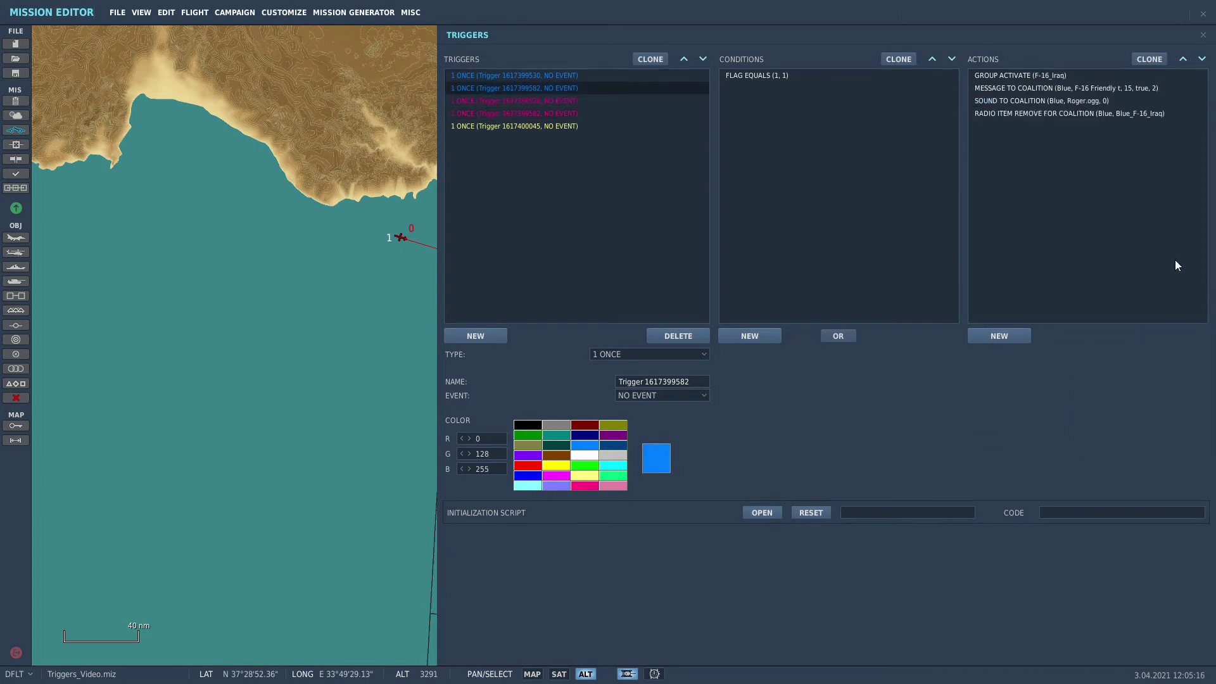
click(1073, 86)
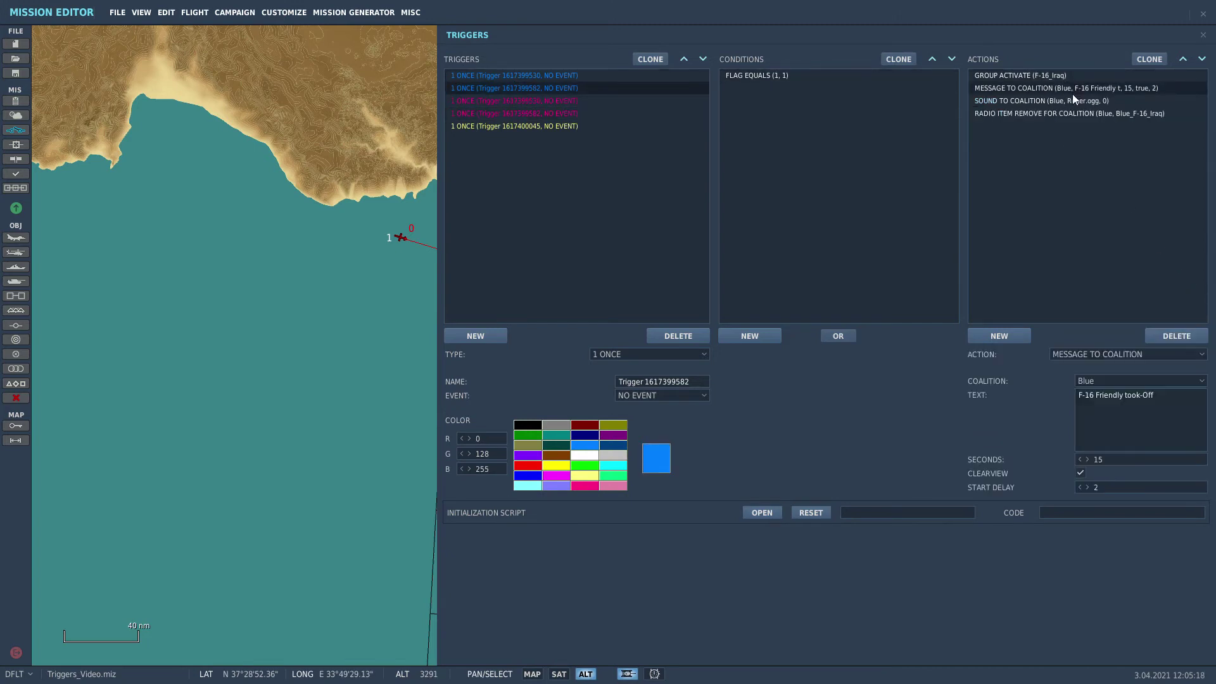
click(1107, 101)
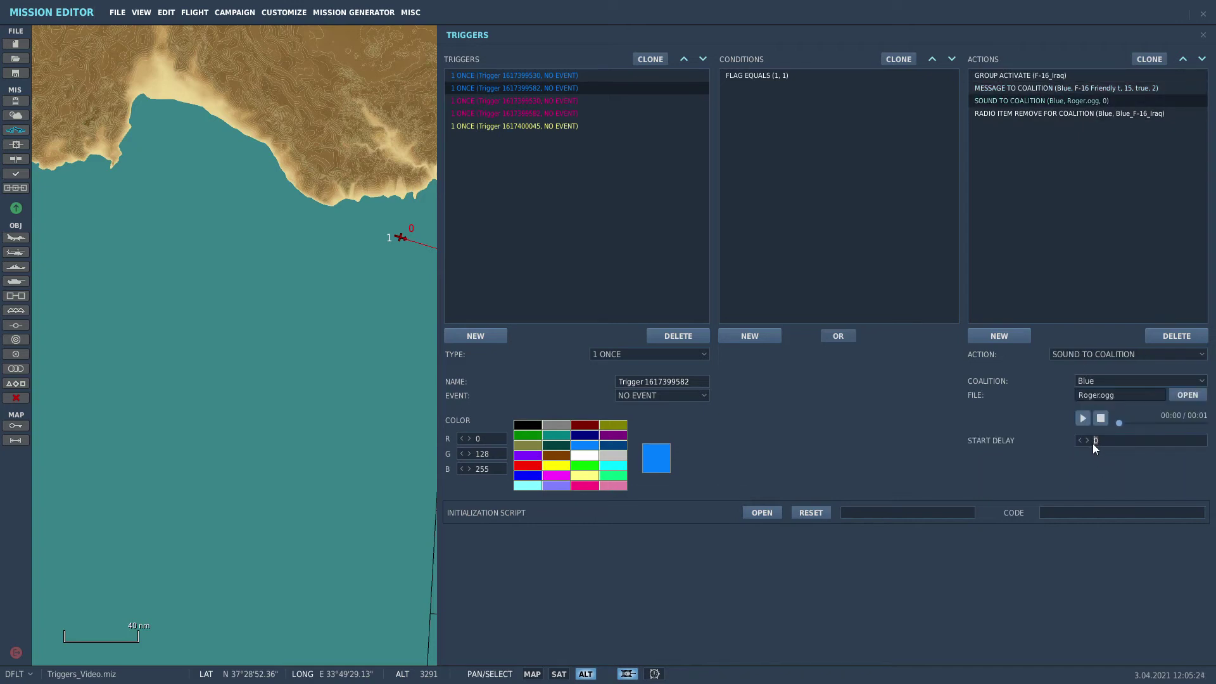
Set the start delay of the second pink trigger's MESSAGE TO COALITION action to 0 and check its sound action's delay.
click(562, 101)
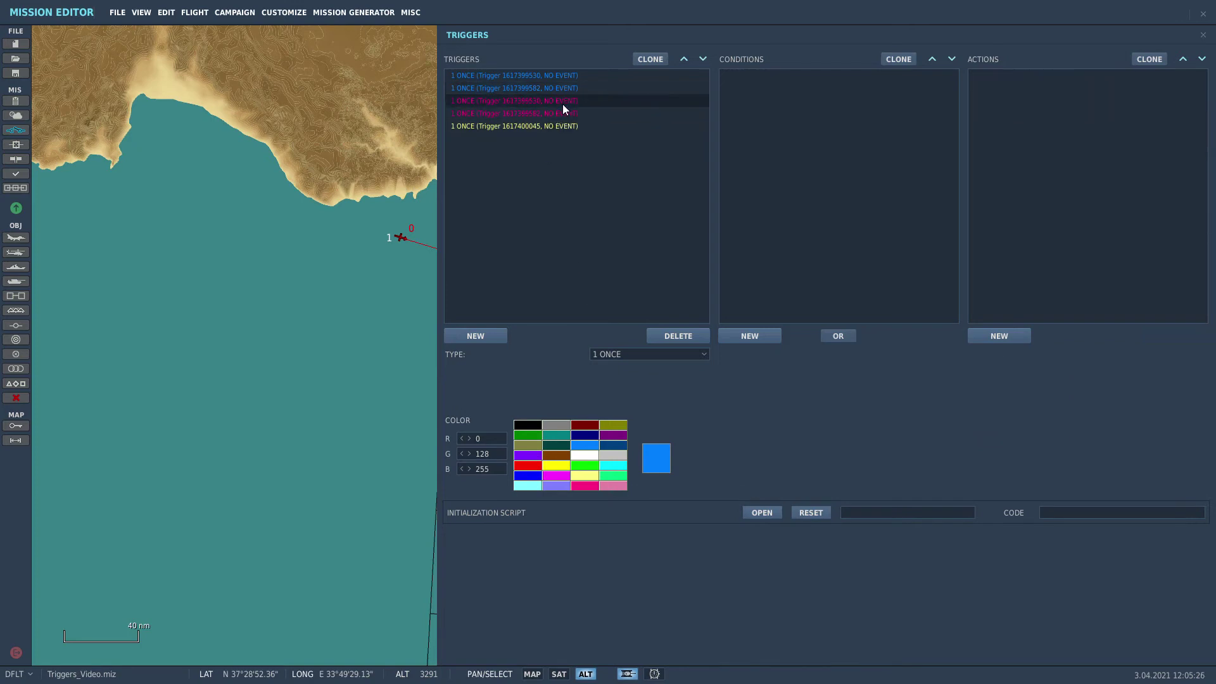
click(505, 113)
click(1111, 87)
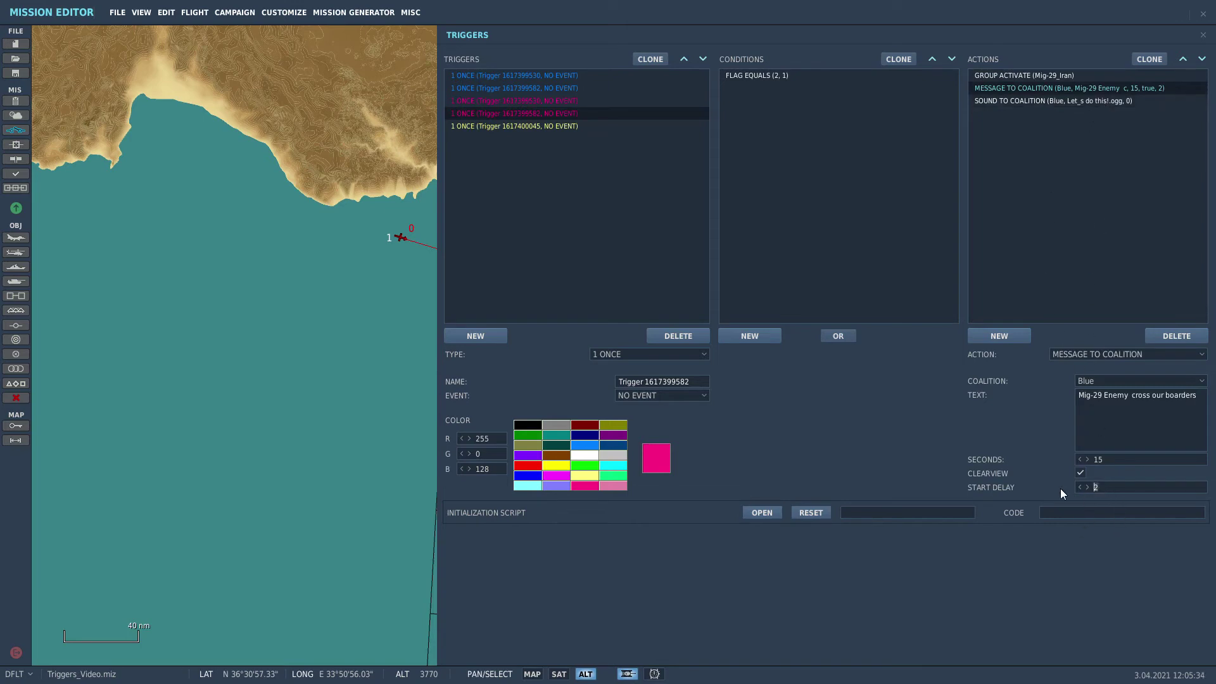
click(1077, 103)
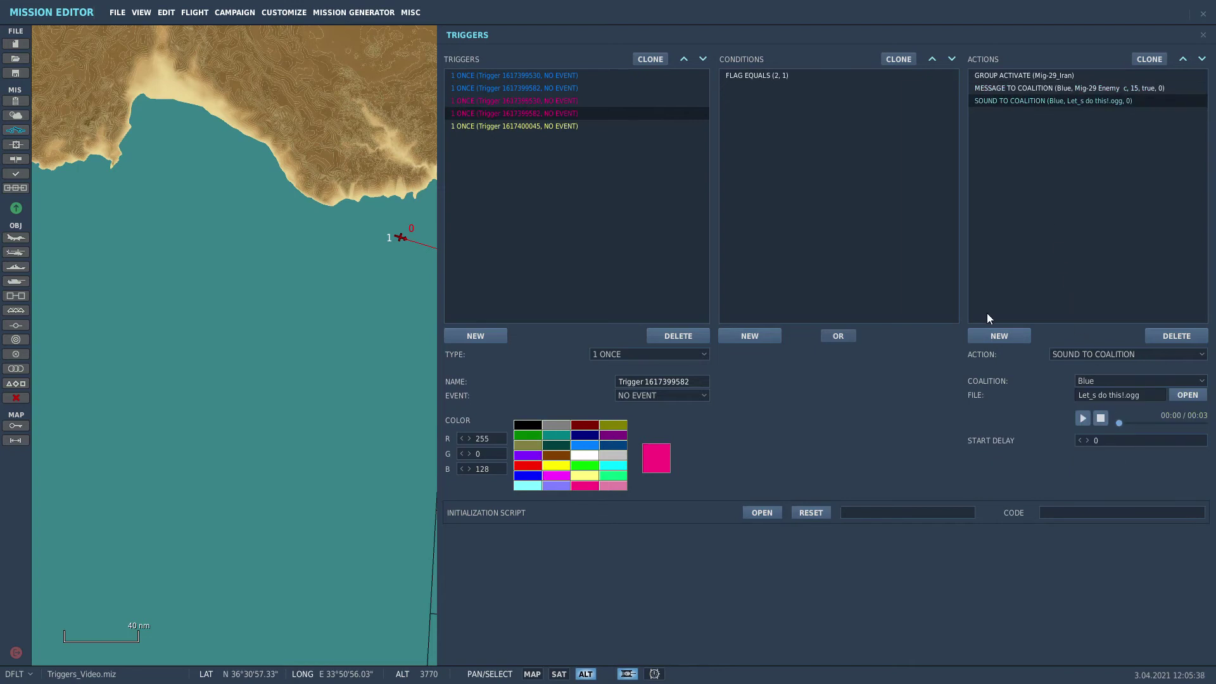
Add a RADIO ITEM REMOVE FOR GROUP action to the second pink trigger.
click(996, 334)
click(1115, 355)
scroll(1099, 425, down, 6)
scroll(1098, 424, down, 3)
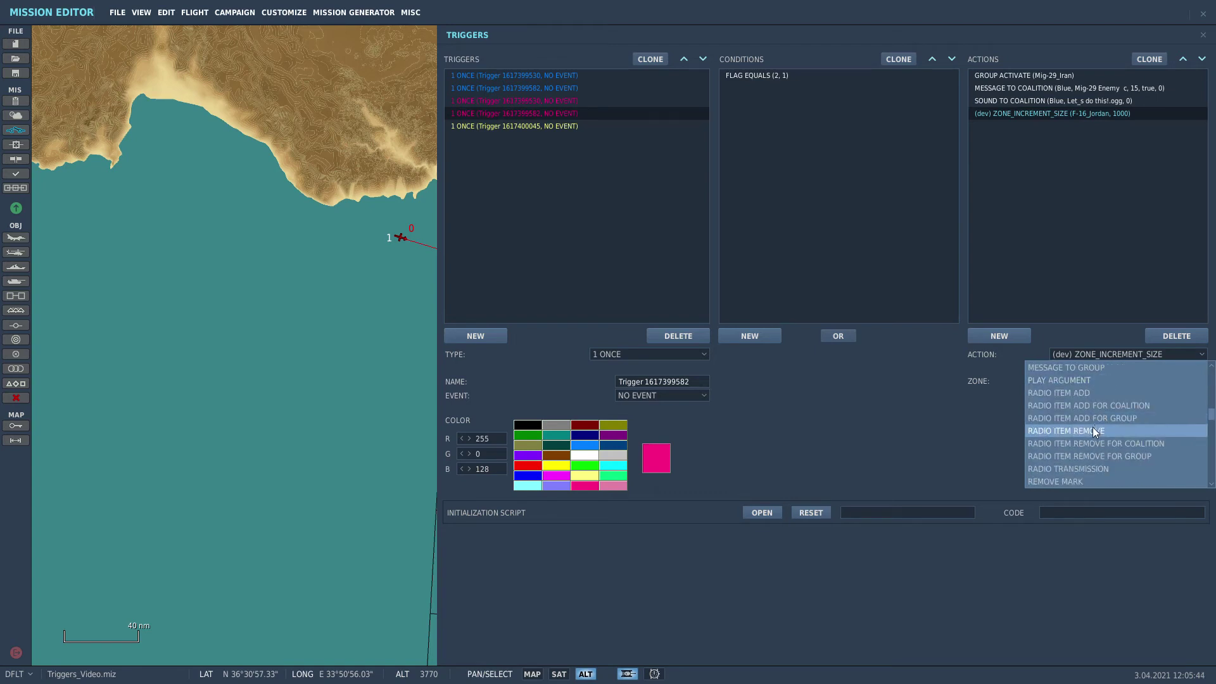
click(1093, 457)
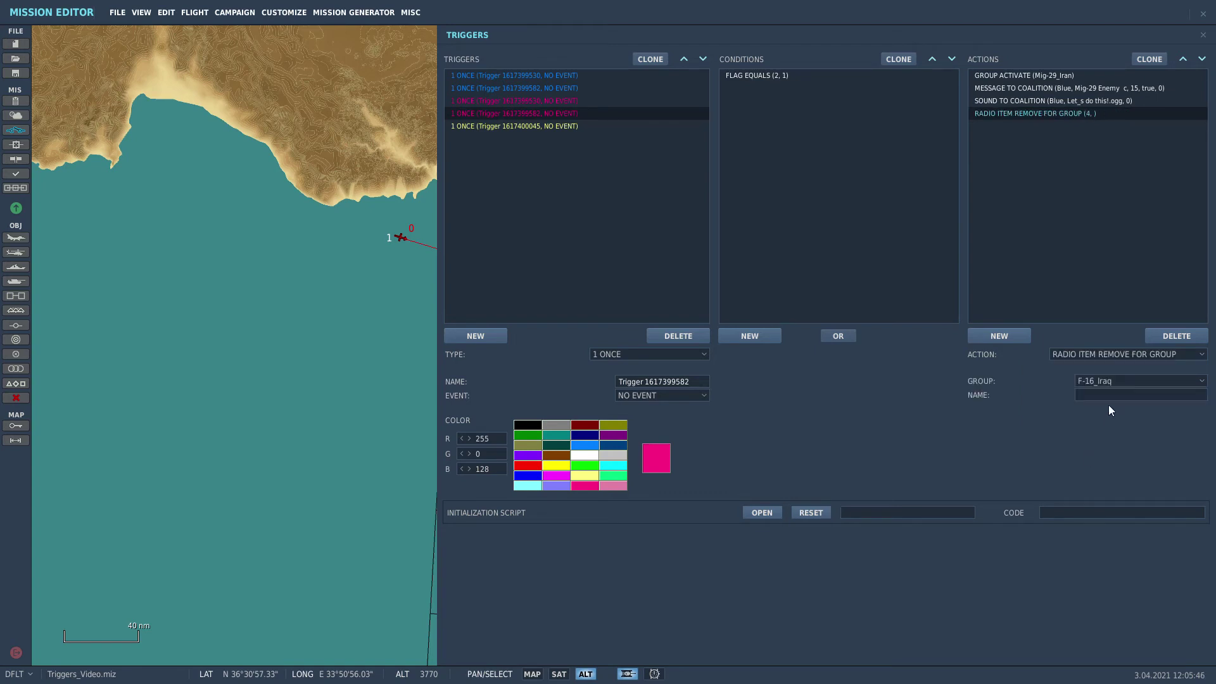
Copy the radio item name Mig-29_Red from the first pink trigger into the second pink trigger's radio item removal action.
click(564, 101)
click(1077, 75)
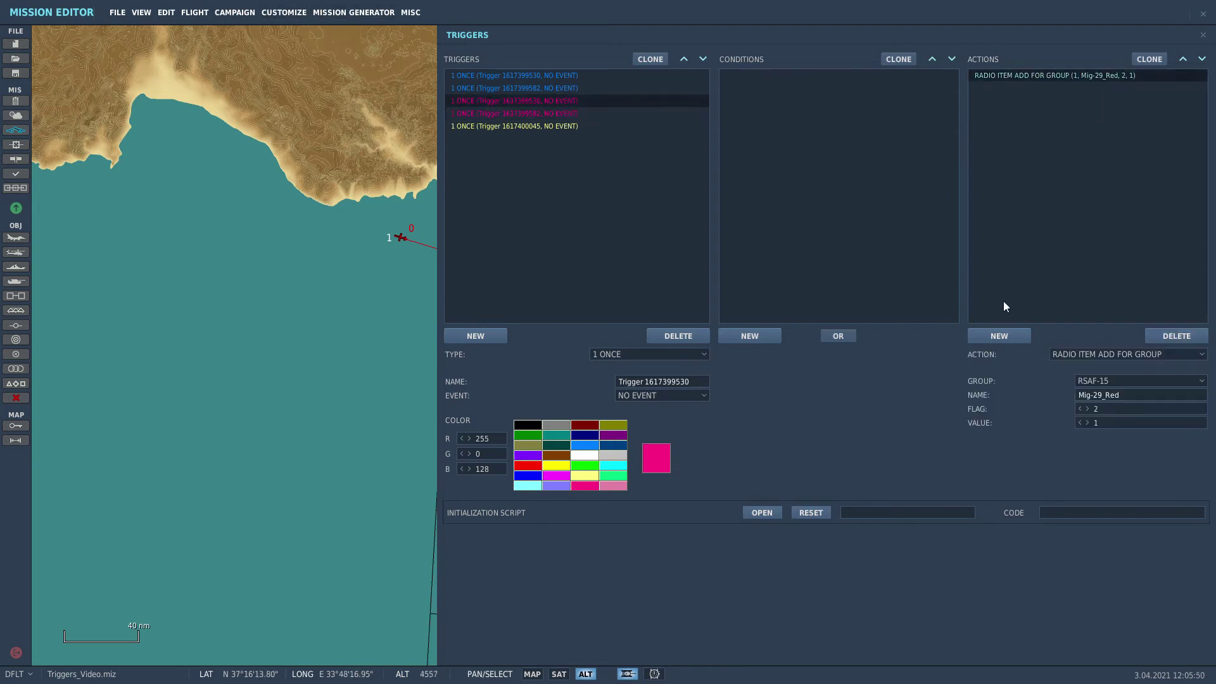
drag(1089, 410, 1077, 412)
key(ctrl+c)
click(560, 114)
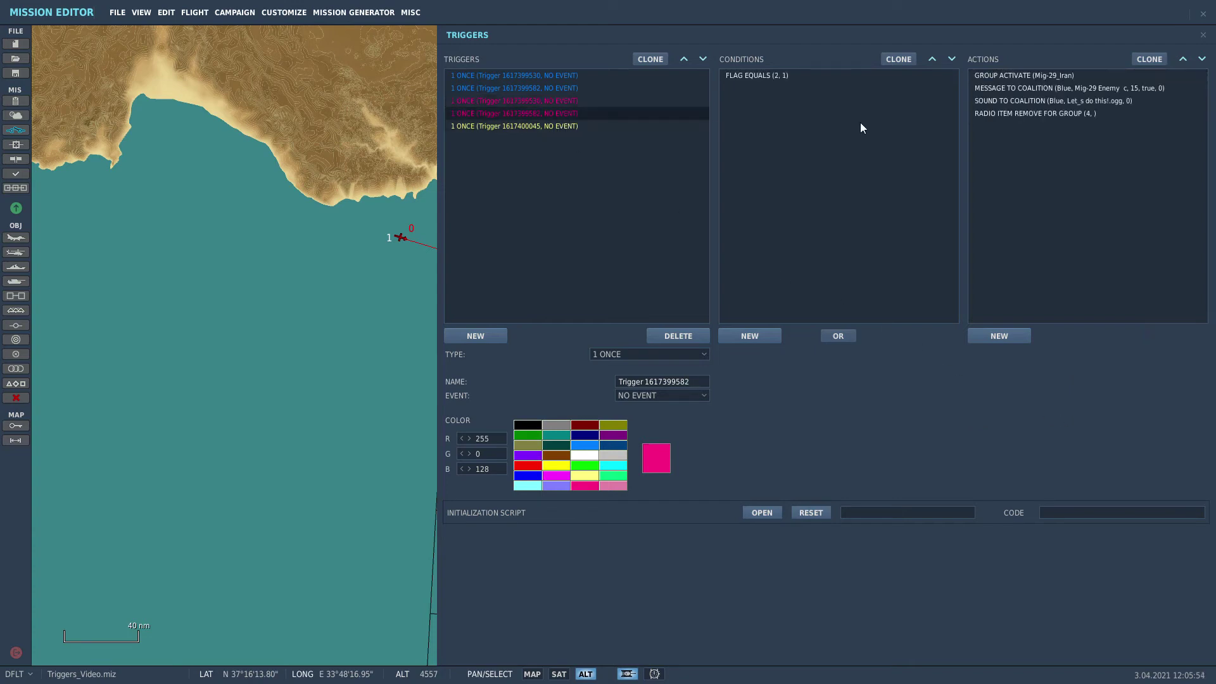
click(1082, 114)
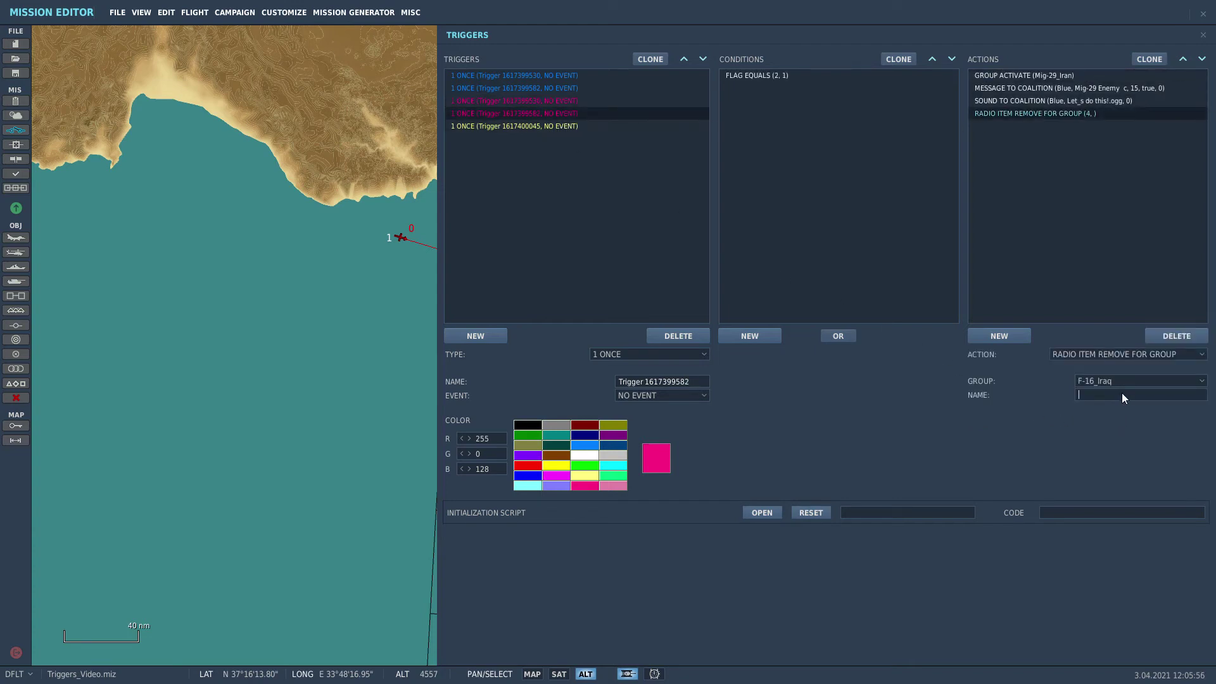
key(ctrl+v)
Set the group of the second pink trigger's radio item removal action to RSAF-15.
click(1125, 386)
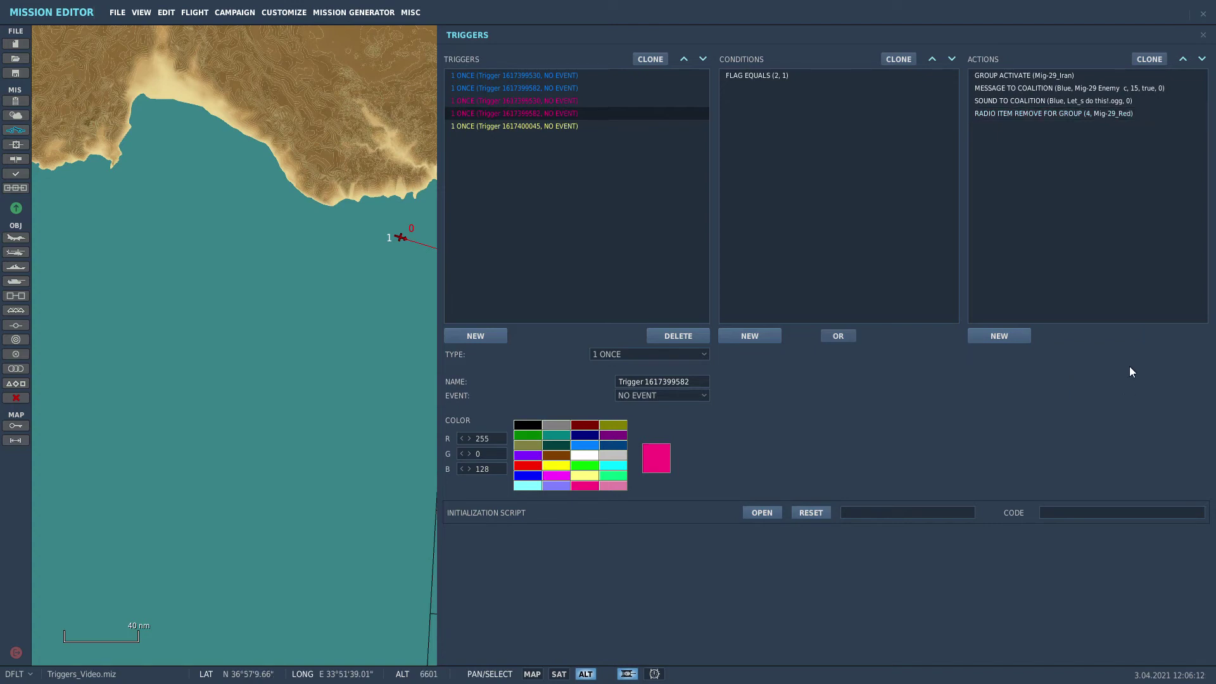
click(1101, 115)
click(1108, 379)
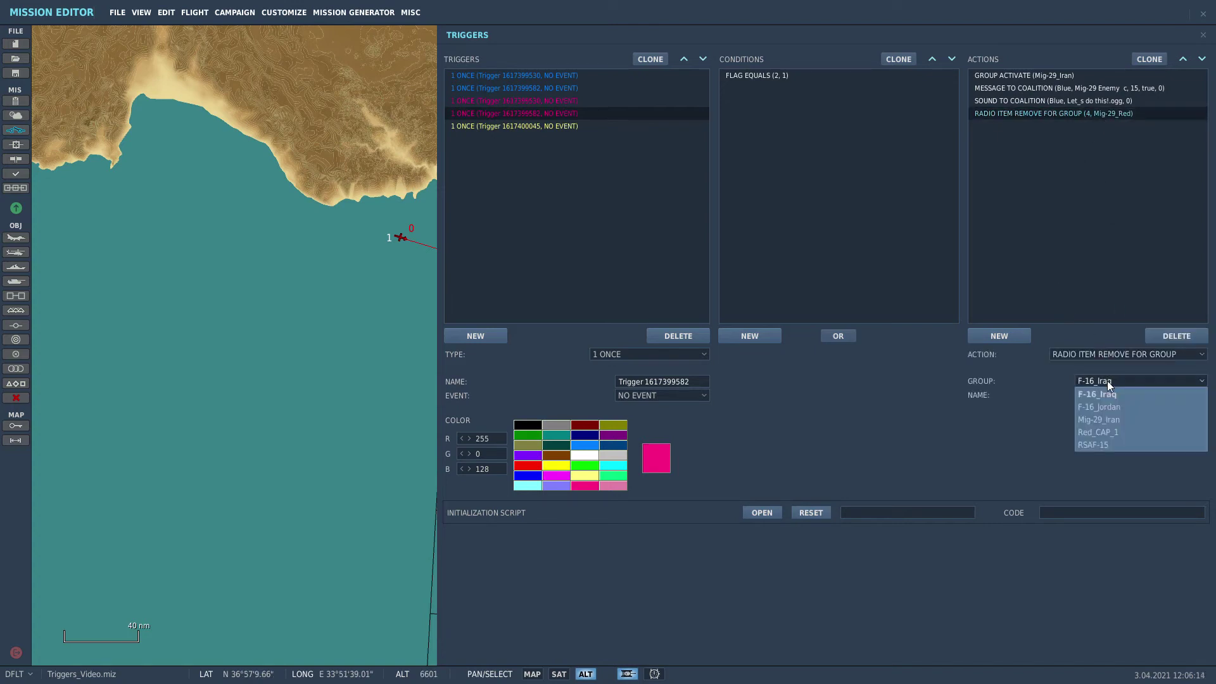
click(1113, 444)
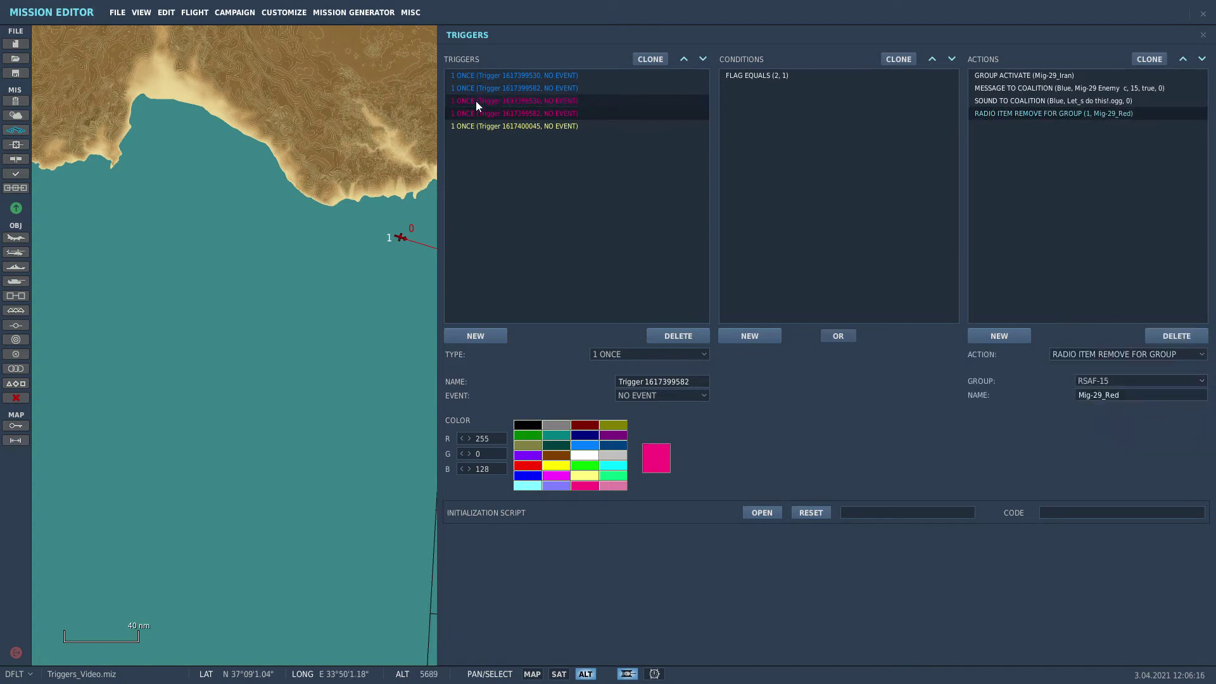
Review the yellow trigger's PART OF GROUP IN ZONE condition and browse the available condition types without changing it.
click(545, 126)
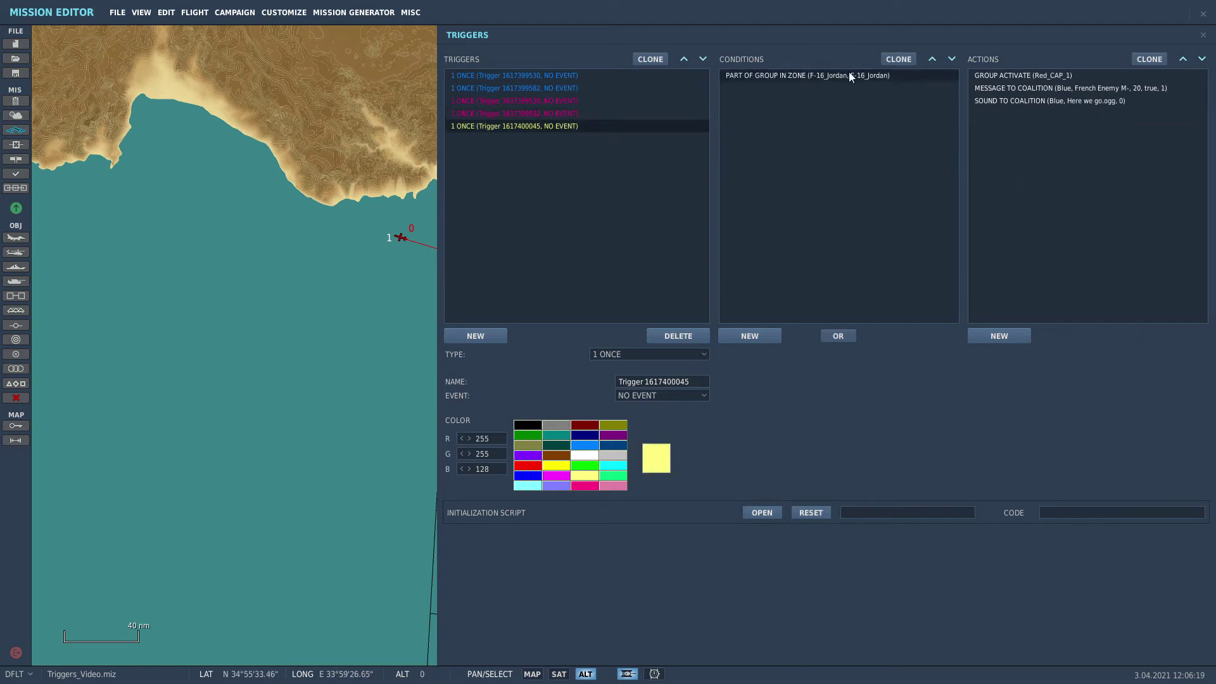
click(802, 77)
click(898, 353)
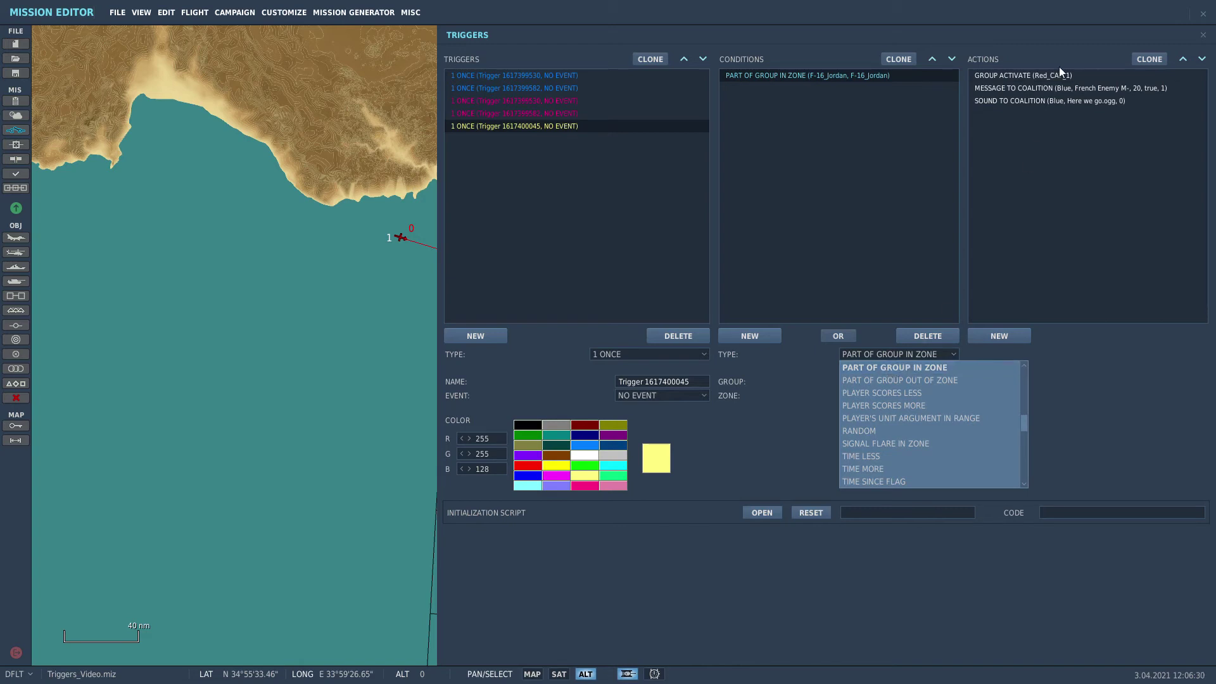
scroll(951, 387, up, 3)
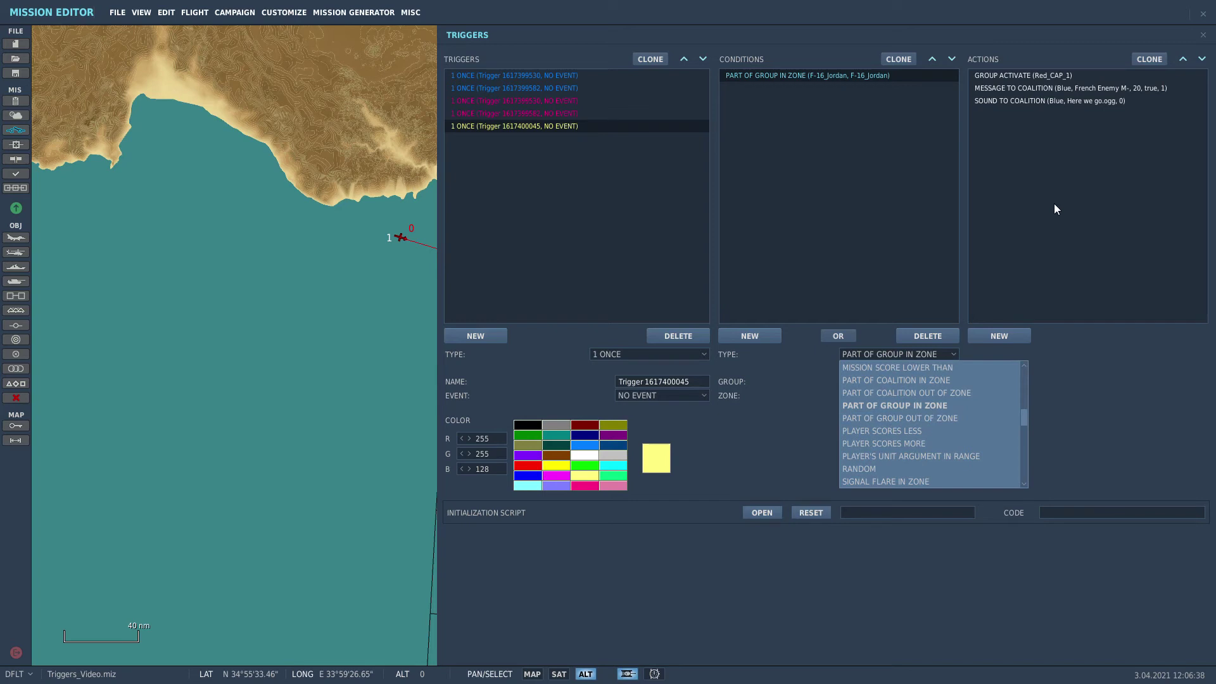
Review the yellow trigger's GROUP ACTIVATE, MESSAGE TO COALITION and SOUND TO COALITION actions.
click(1030, 73)
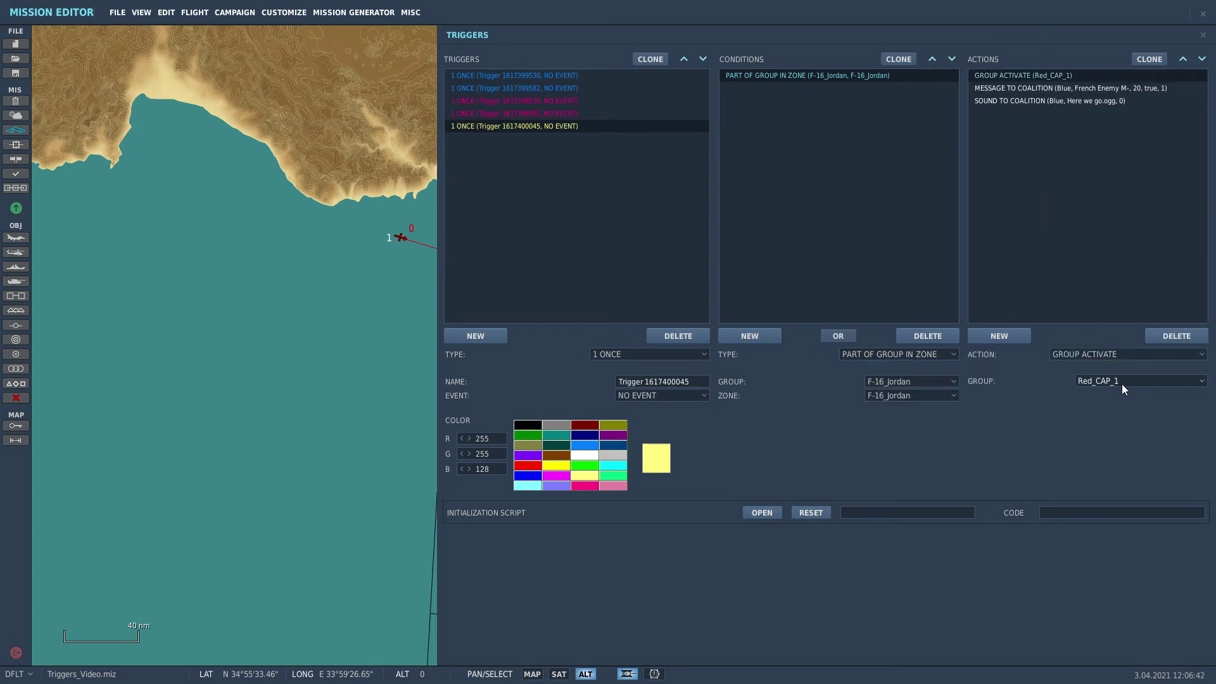
click(1081, 88)
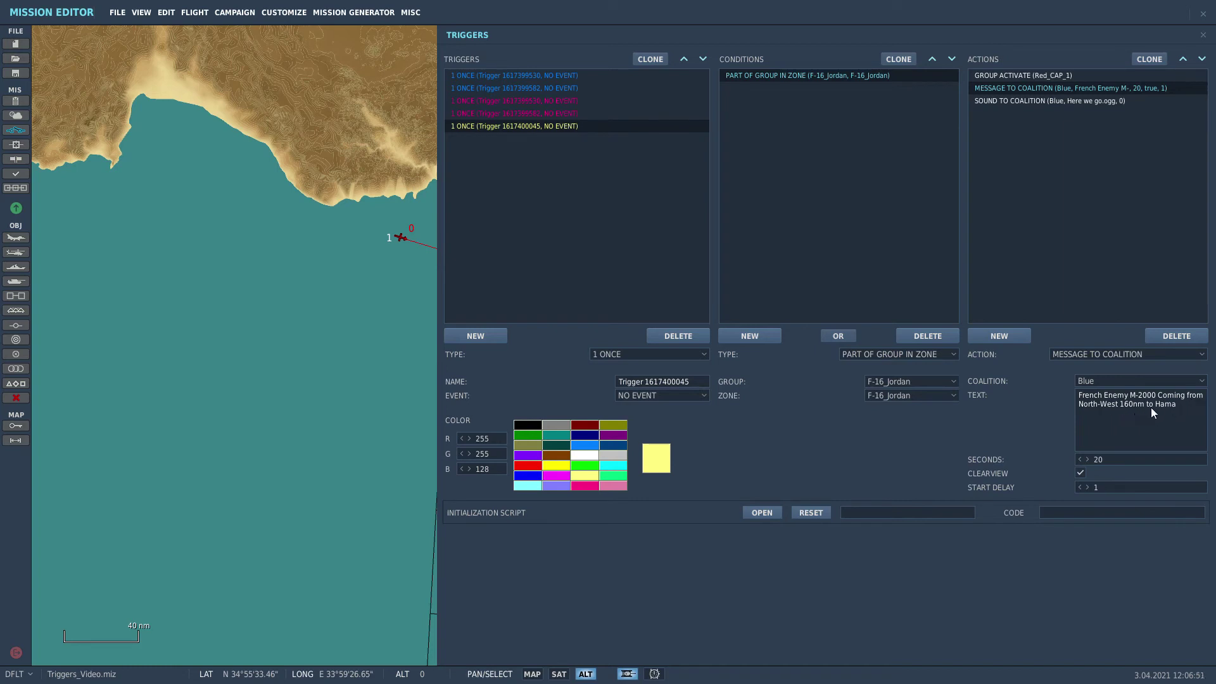
click(1079, 103)
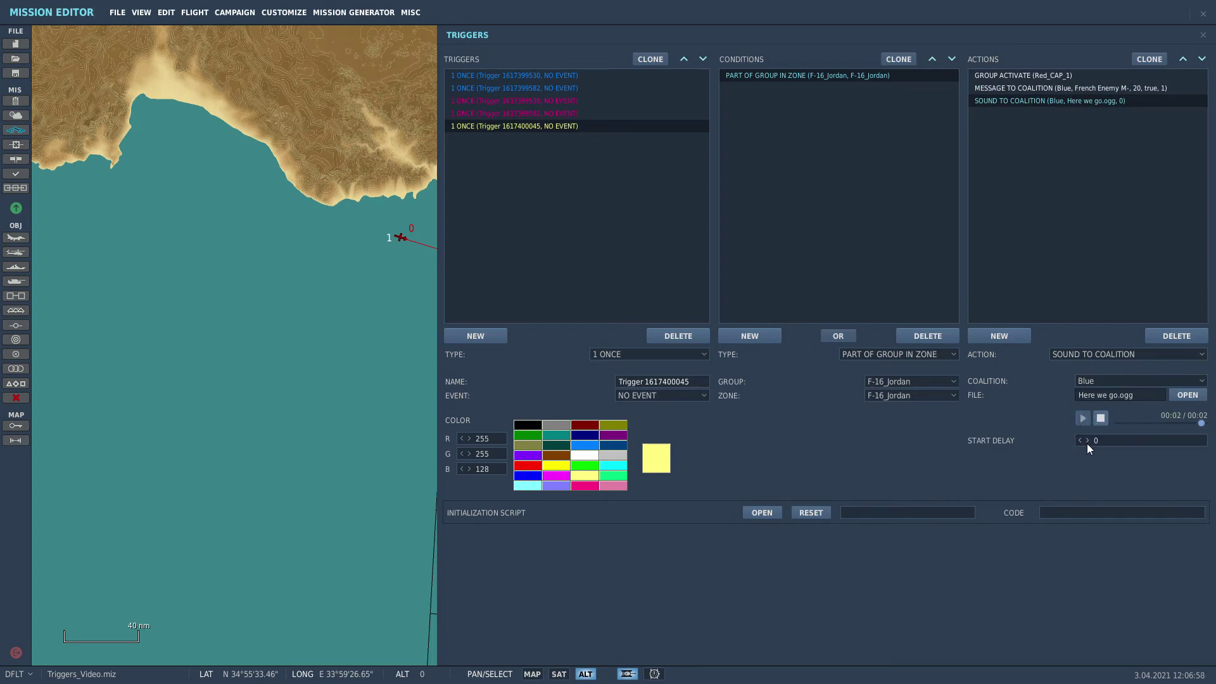
Set the start delay of the yellow trigger's SOUND TO COALITION action to 1 and close the triggers.
click(1090, 87)
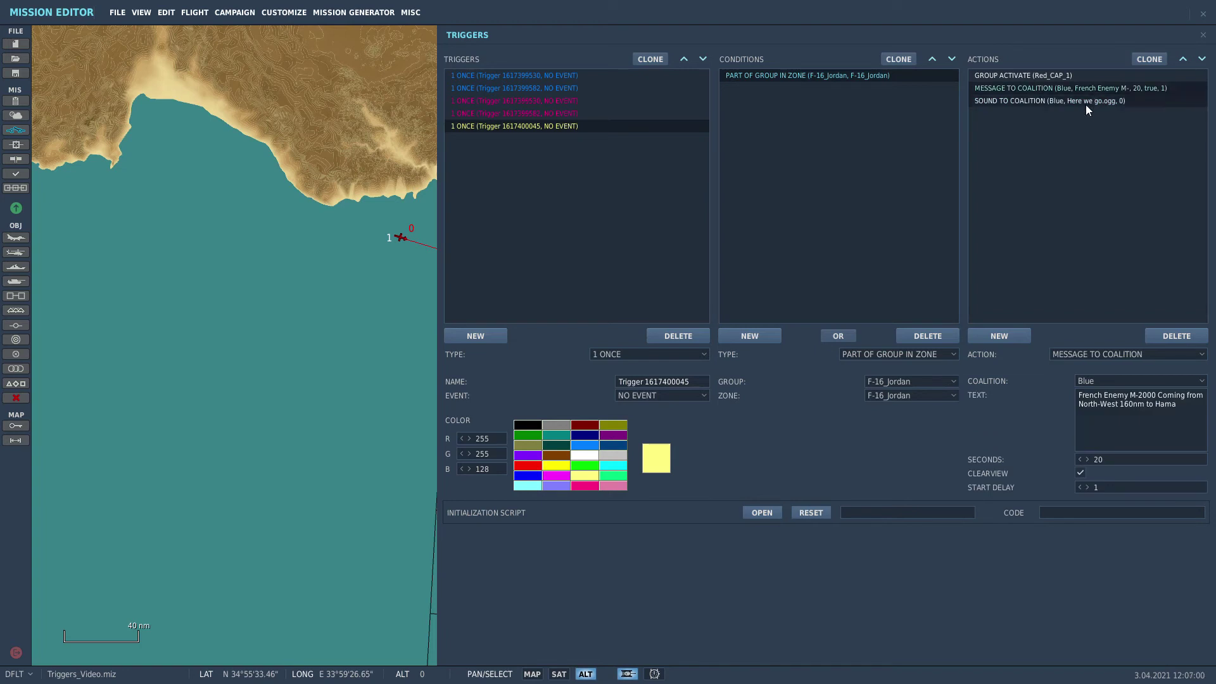
click(1086, 103)
click(1087, 441)
text(1)
click(1203, 35)
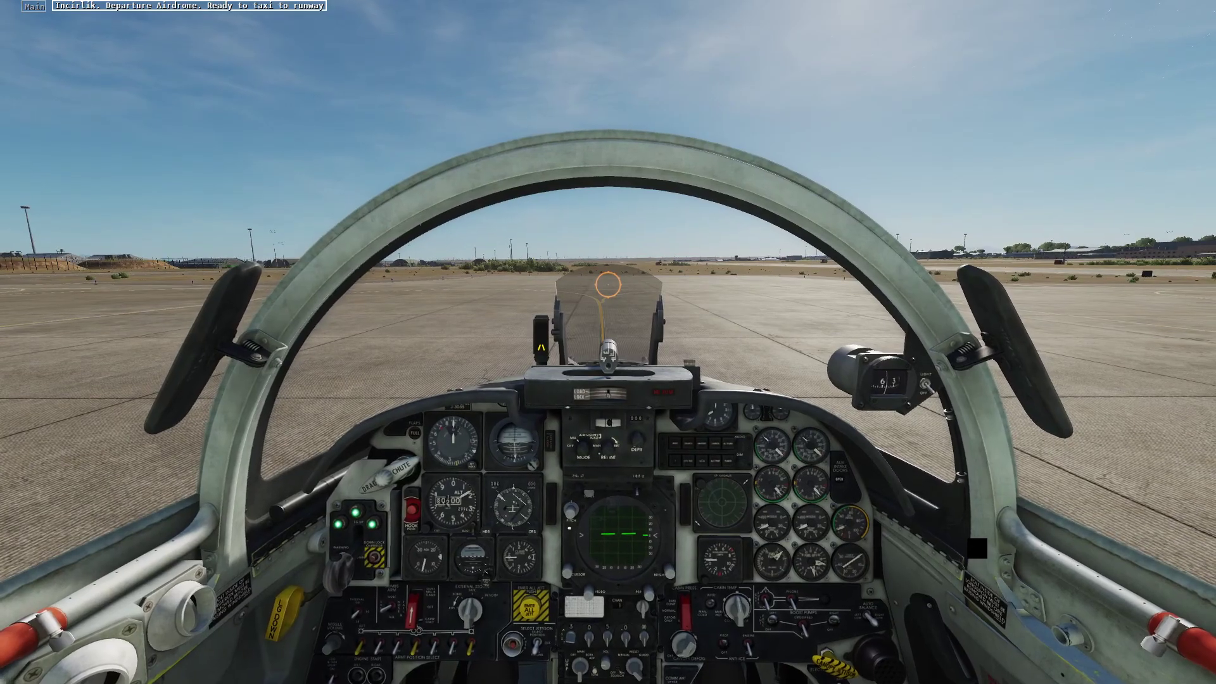
Inspect the Jordanian F-16CM bl.50 flight on the mission map and in external view, and recheck the map for the enemy M-2000C.
key(F10)
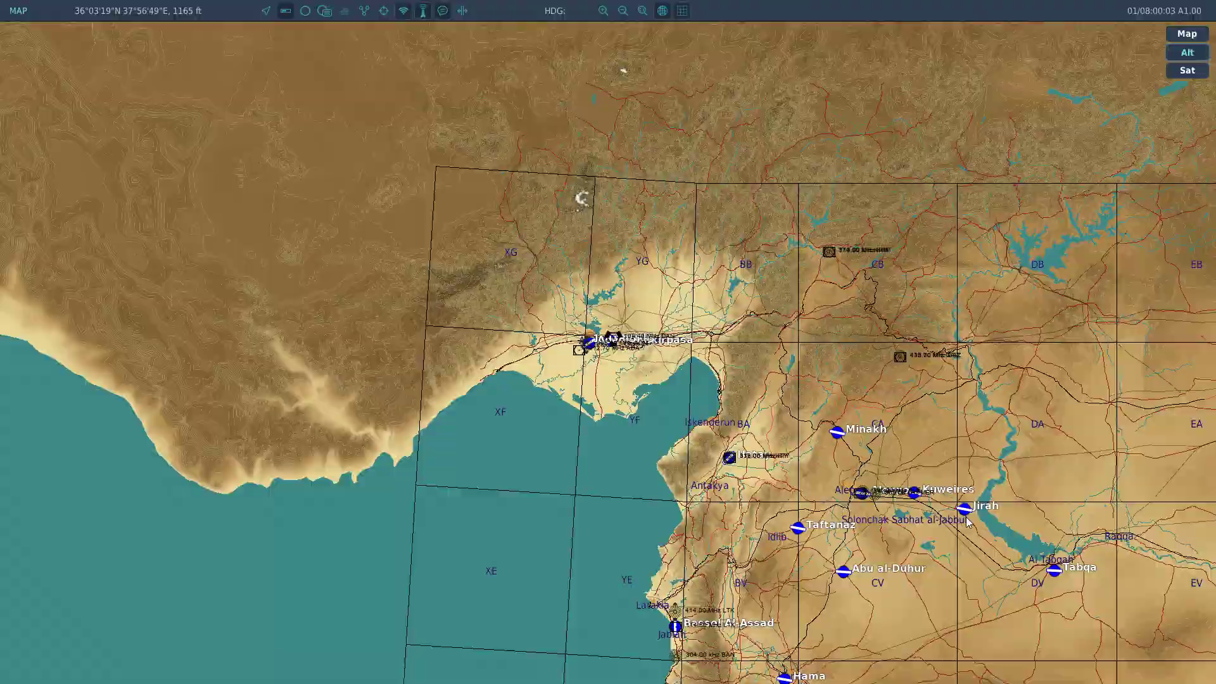
scroll(655, 425, up, 4)
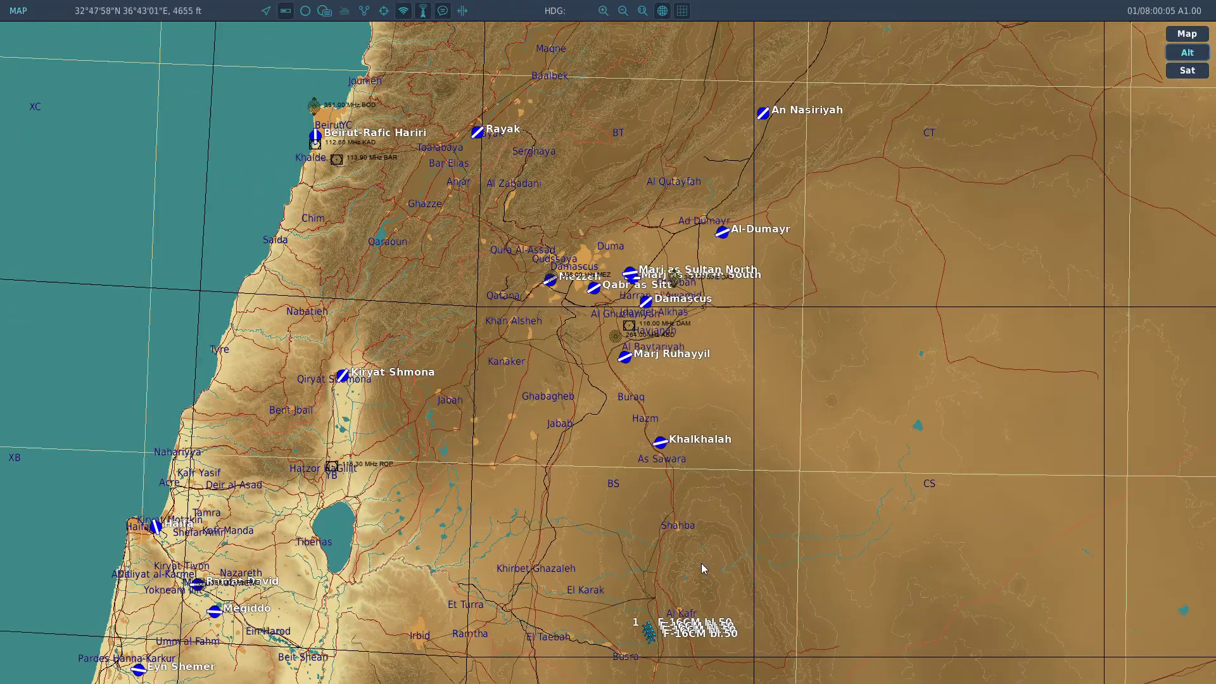
scroll(673, 622, down, 4)
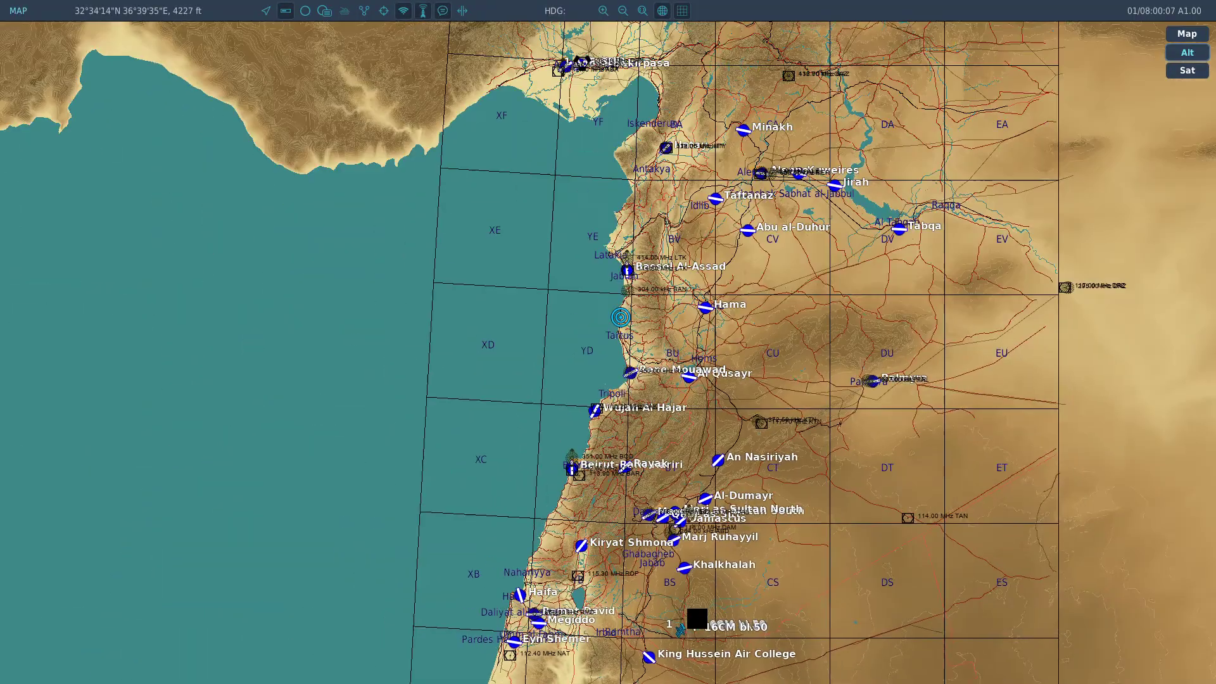
click(686, 633)
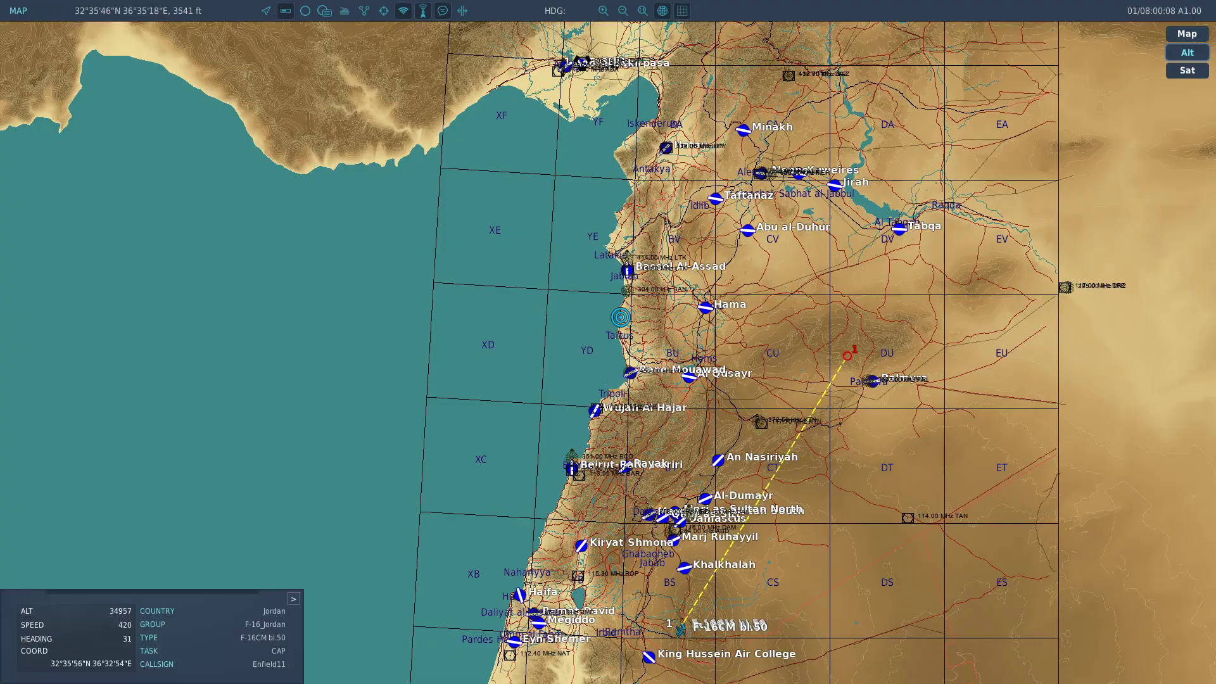
key(F2)
key(F5)
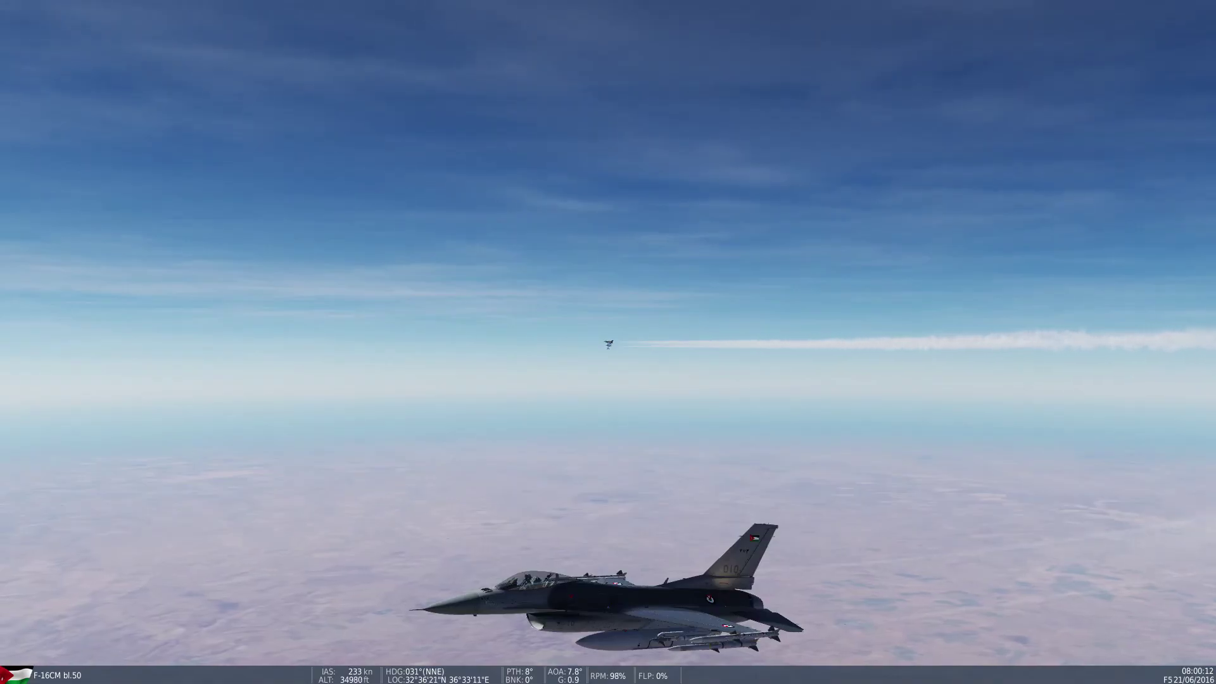
key(F10)
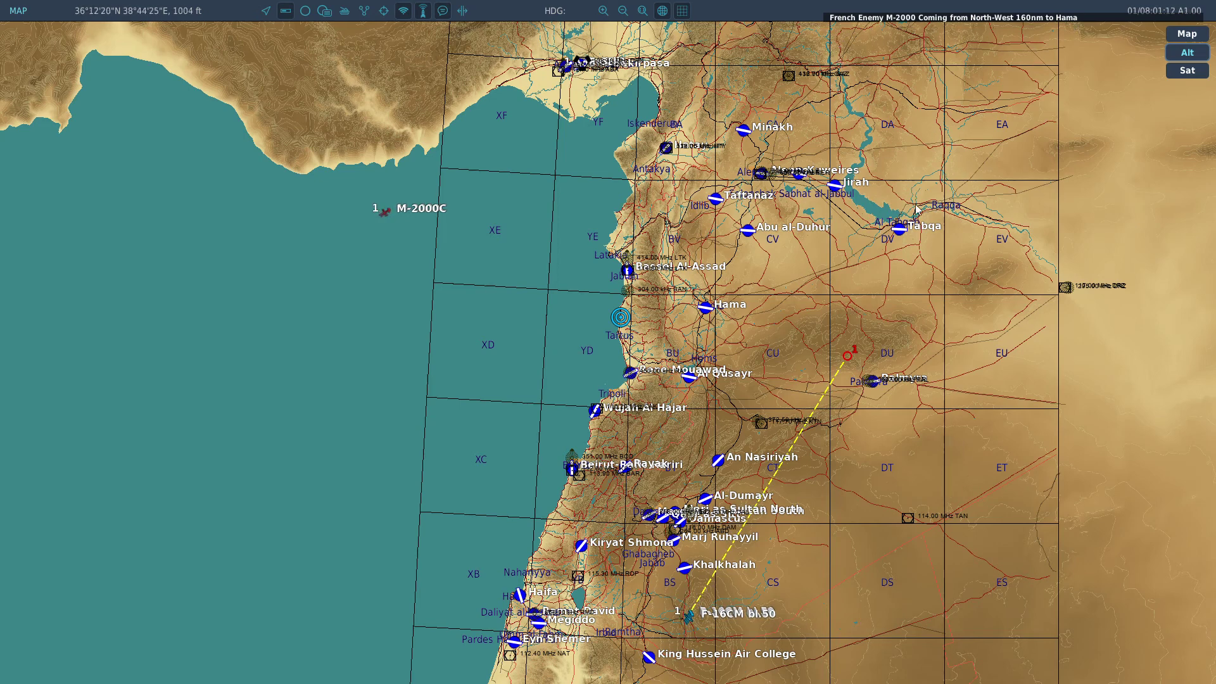
drag(917, 209, 848, 234)
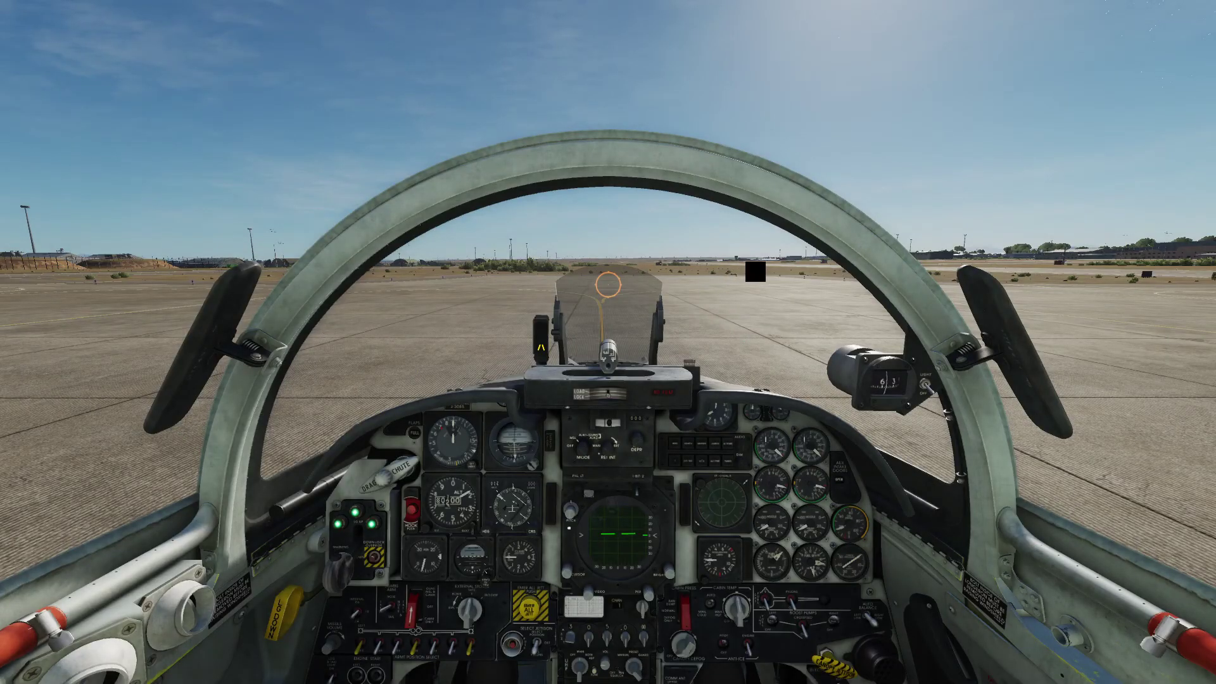
Call up the Mig-29_Red item from the Other radio commands in the cockpit.
key(backslash)
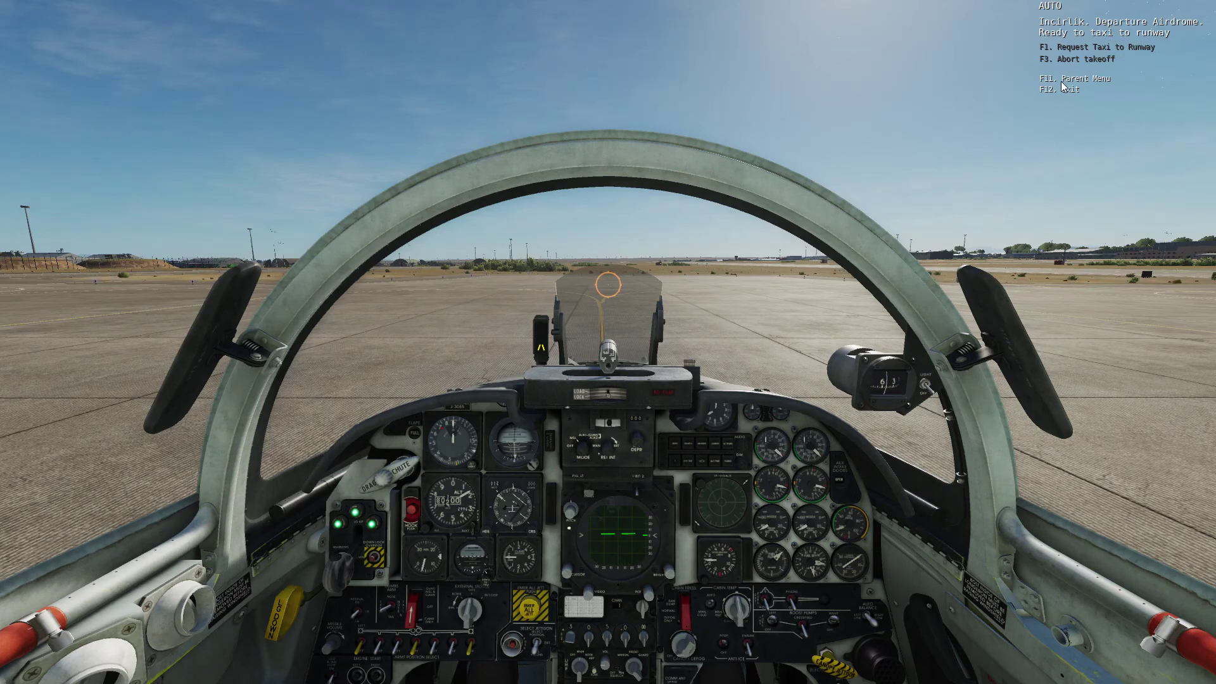
key(F11)
key(F10)
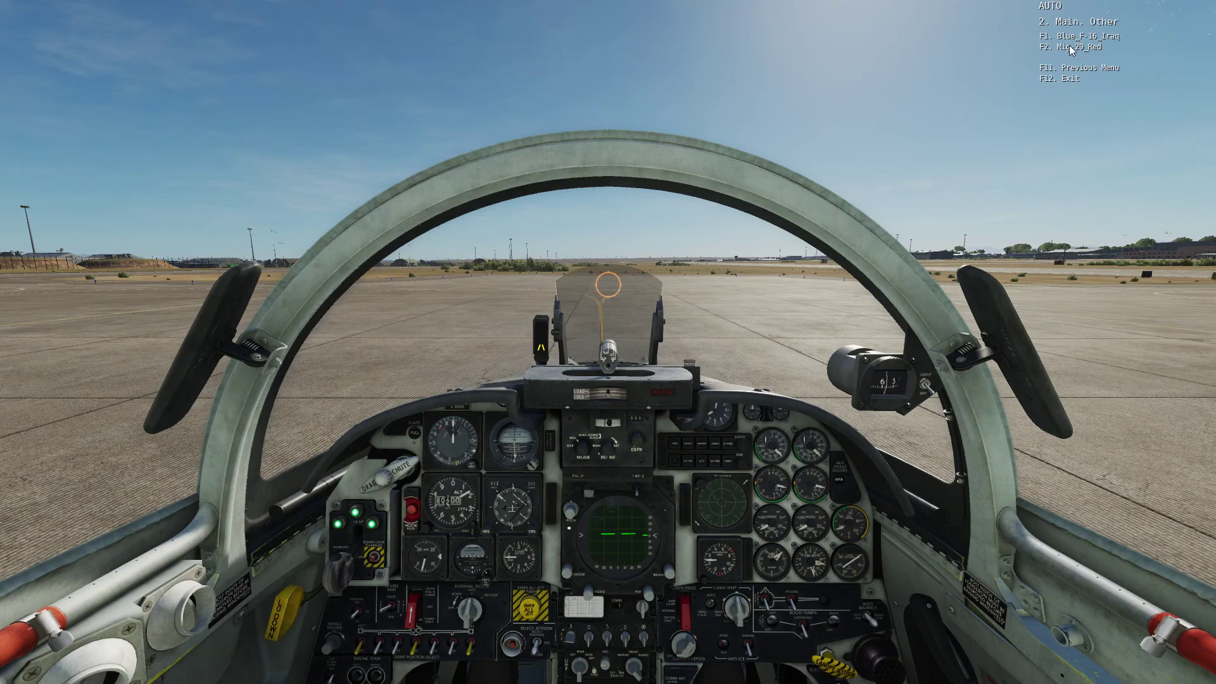
key(F2)
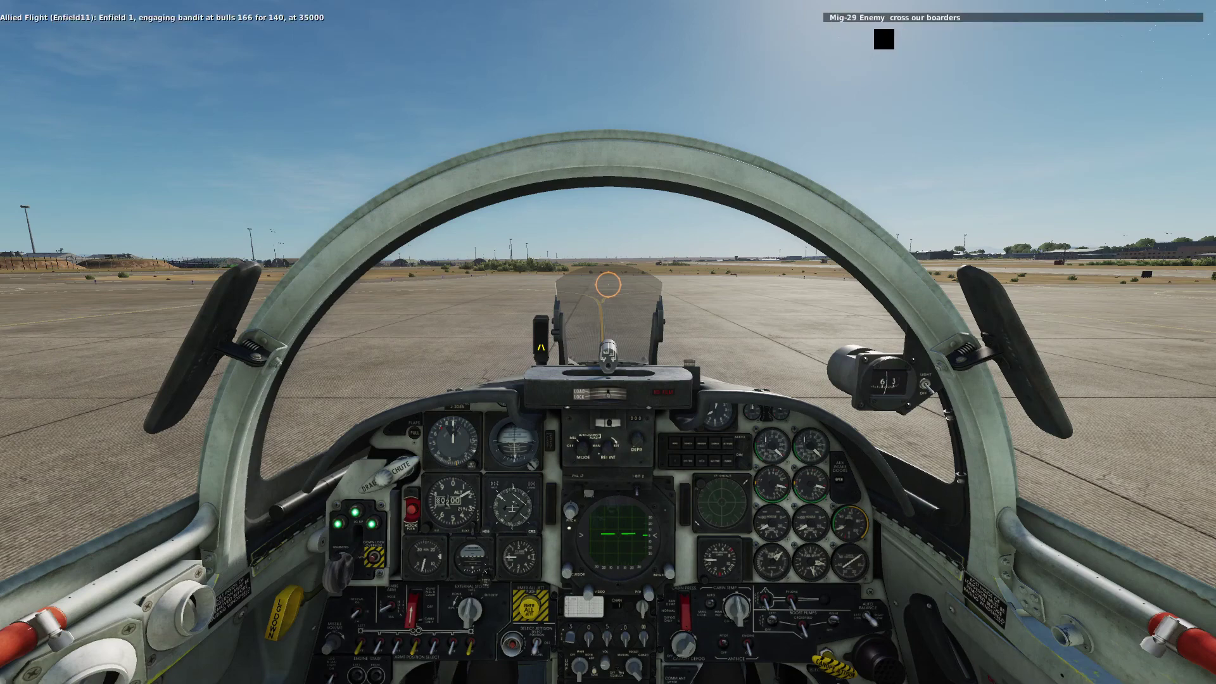
Check the MiG-29A group on the mission map and reopen the radio commands.
key(F10)
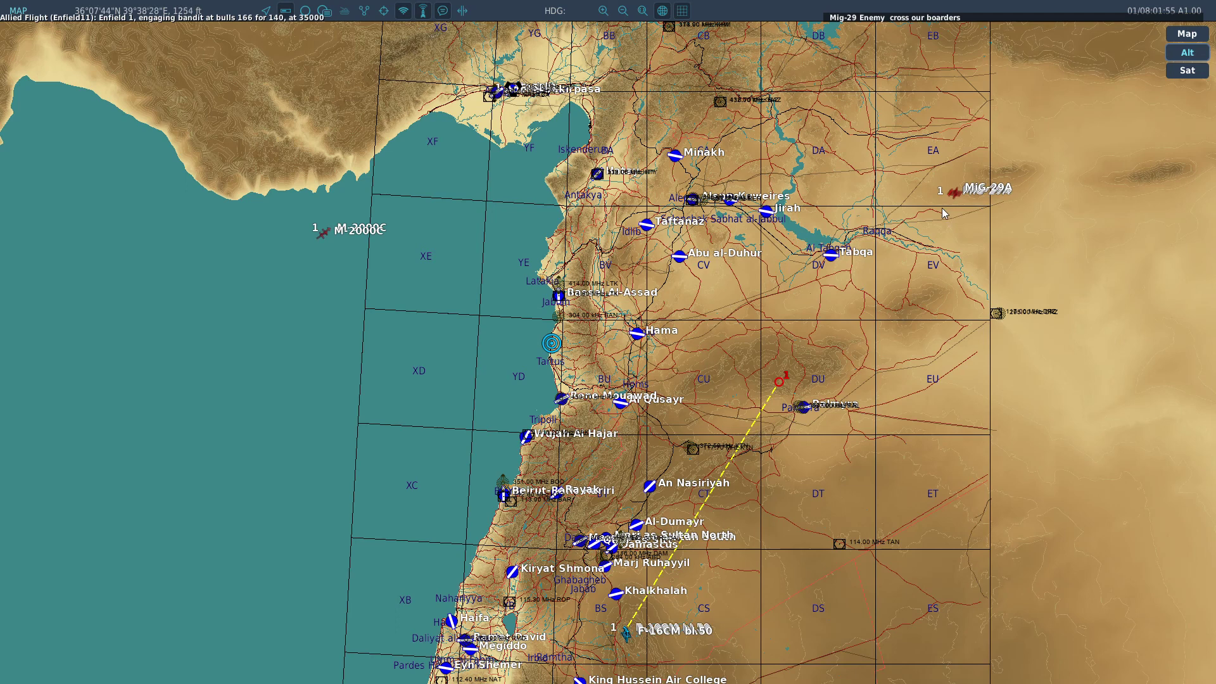
key(backslash)
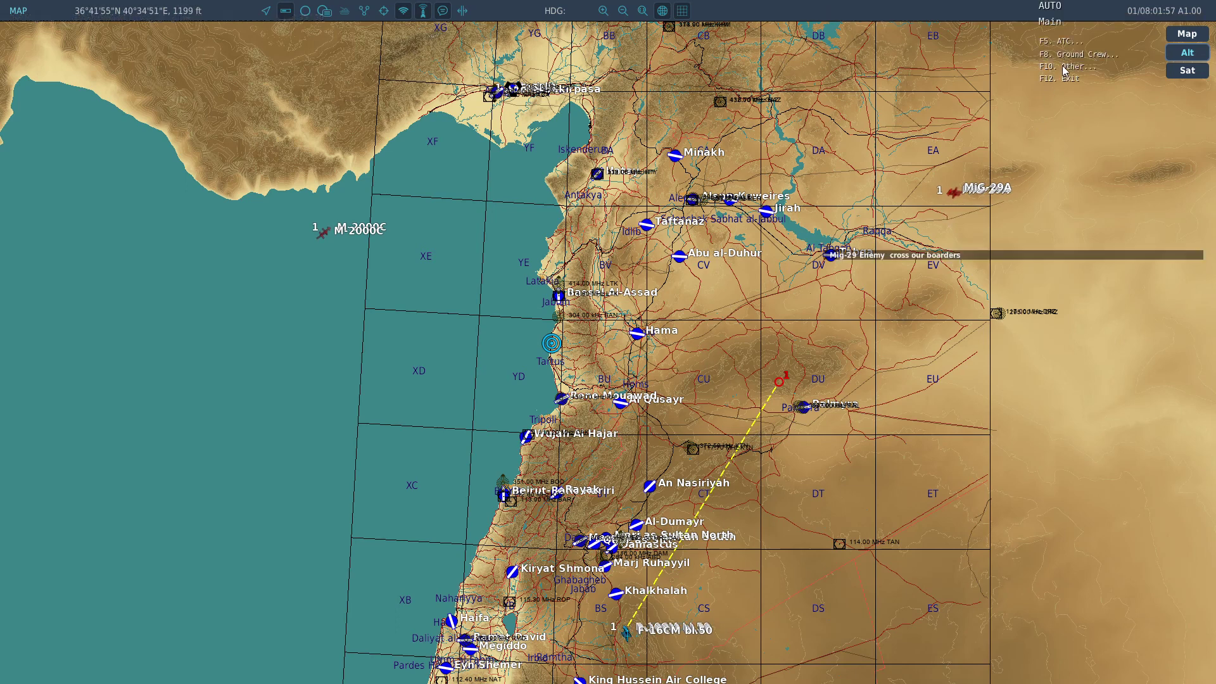